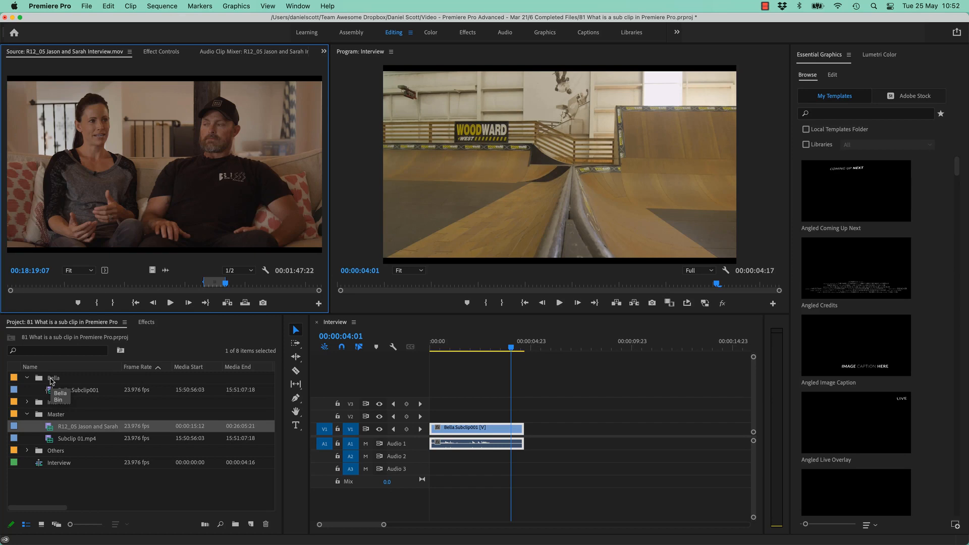
Add Bella.Subclip001 from the Bella bin to track V1 of the Interview sequence, right after the existing clip
{"action": "left_click", "coordinate": [81, 391]}
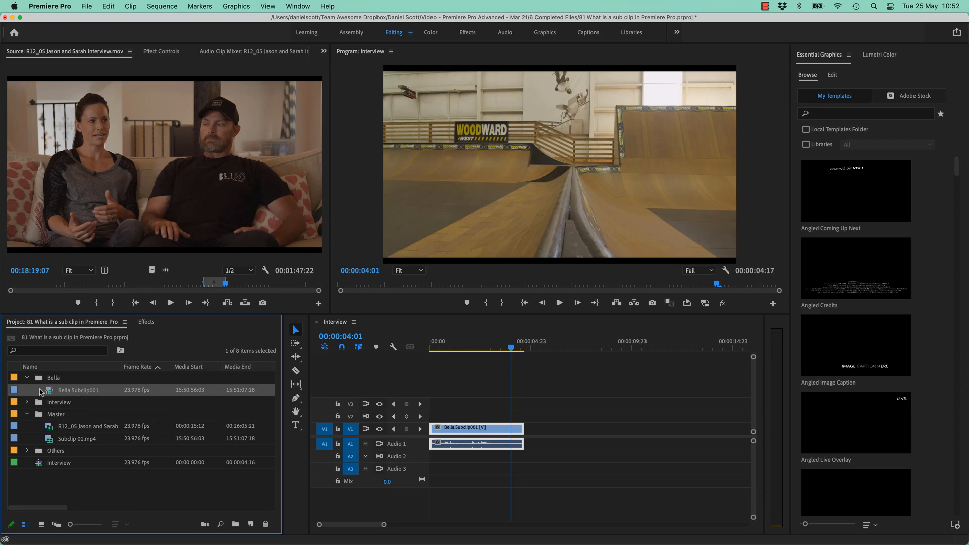
{"action": "left_click_drag", "start_coordinate": [49, 396], "coordinate": [529, 433]}
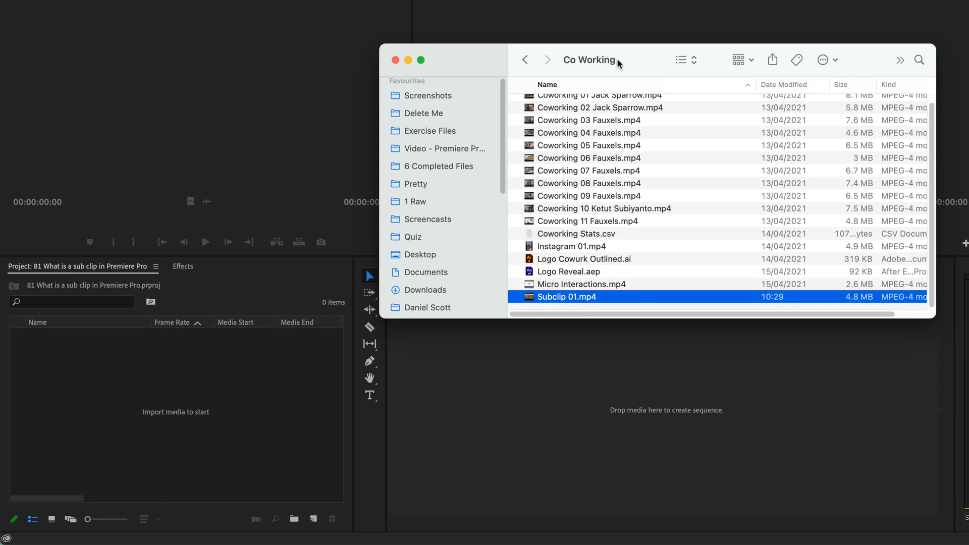
Import Subclip 01.mp4 from the Co Working folder into the empty project and open it in the Source monitor
{"action": "left_click_drag", "start_coordinate": [555, 298], "coordinate": [128, 374]}
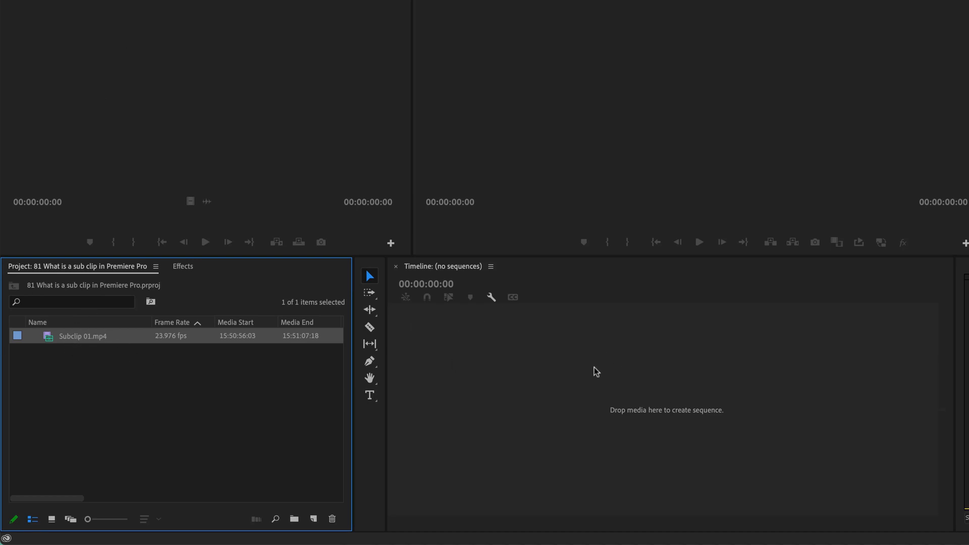
{"action": "double_click", "coordinate": [46, 337]}
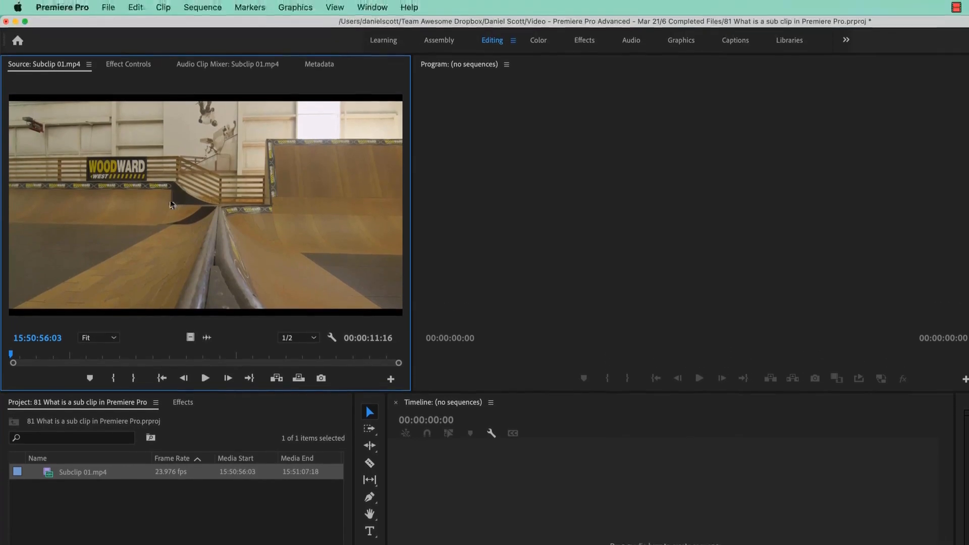
Mark an In point at 15:50:57:00 and an Out point at 15:51:01:16 on Subclip 01.mp4
{"action": "left_click_drag", "start_coordinate": [61, 359], "coordinate": [212, 359]}
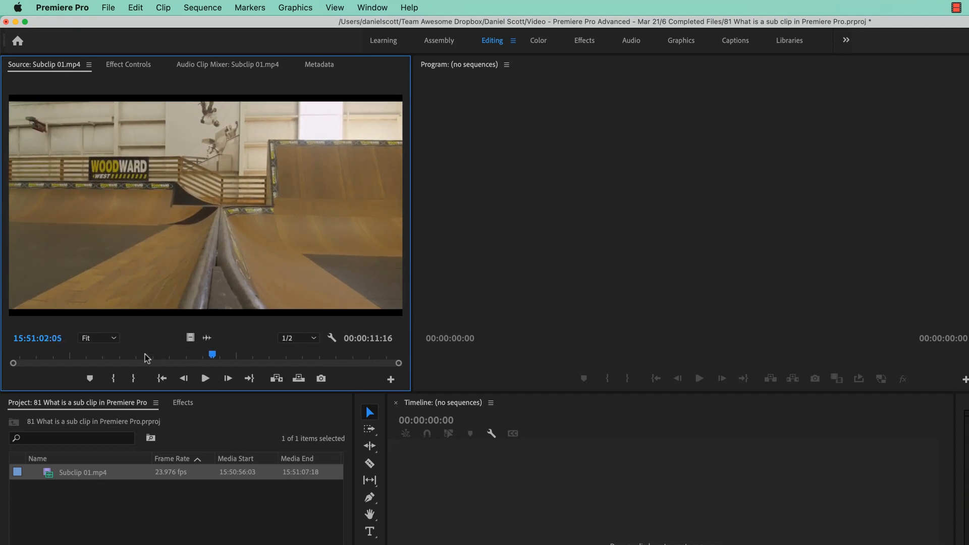
{"action": "left_click_drag", "start_coordinate": [135, 356], "coordinate": [195, 360]}
{"action": "key", "text": "i"}
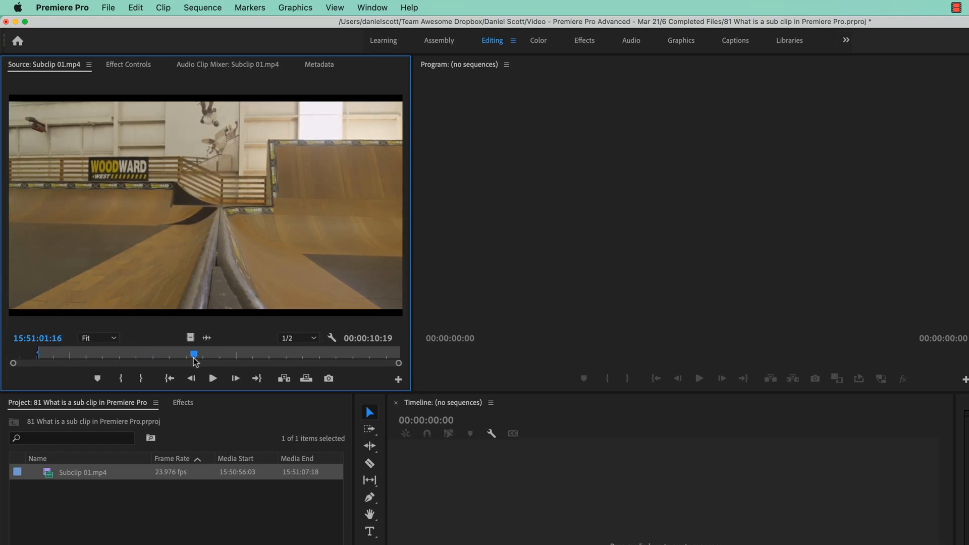
{"action": "key", "text": "o"}
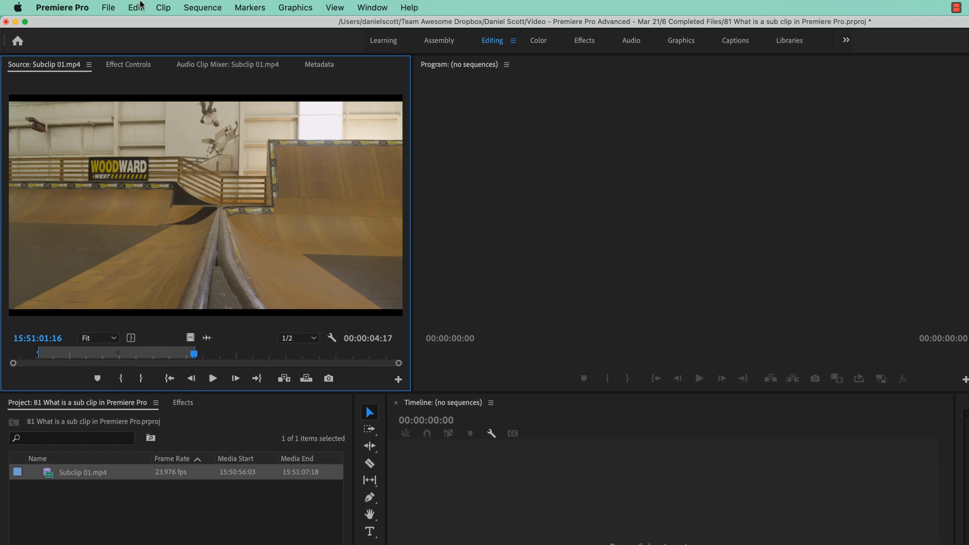
Make a subclip named Bella.Subclip001 from the marked range, with trims restricted to the subclip boundaries
{"action": "left_click", "coordinate": [167, 7]}
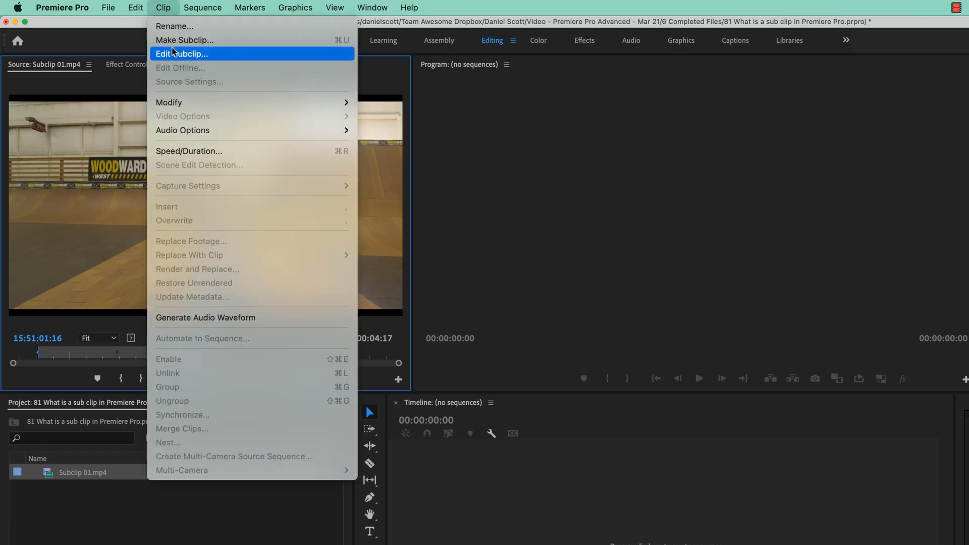
{"action": "key", "text": "Escape"}
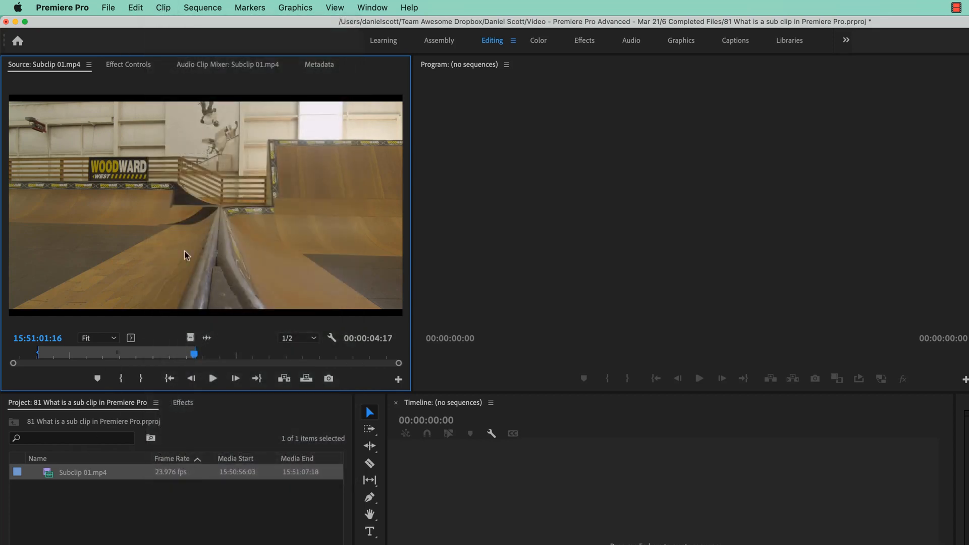
{"action": "right_click", "coordinate": [192, 236]}
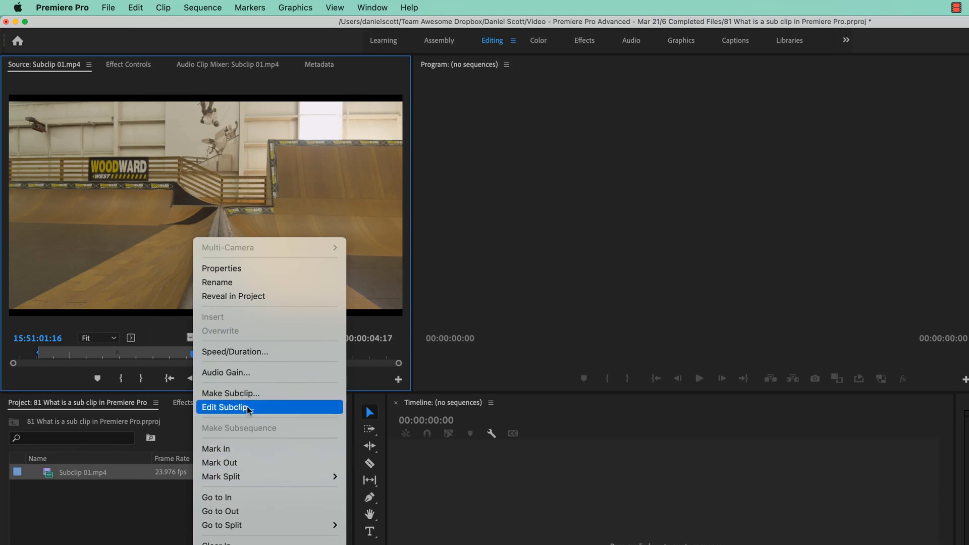
{"action": "left_click", "coordinate": [234, 395]}
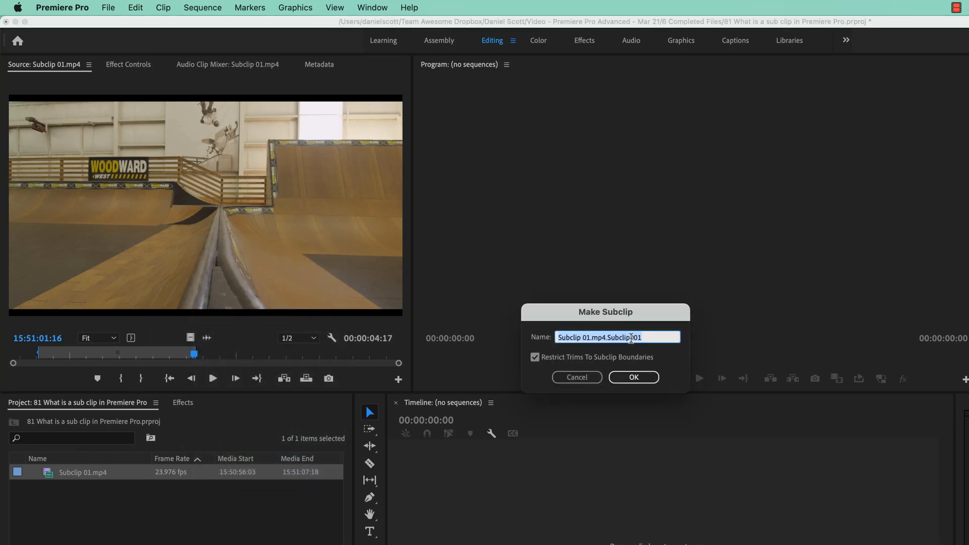
{"action": "left_click_drag", "start_coordinate": [608, 342], "coordinate": [442, 341]}
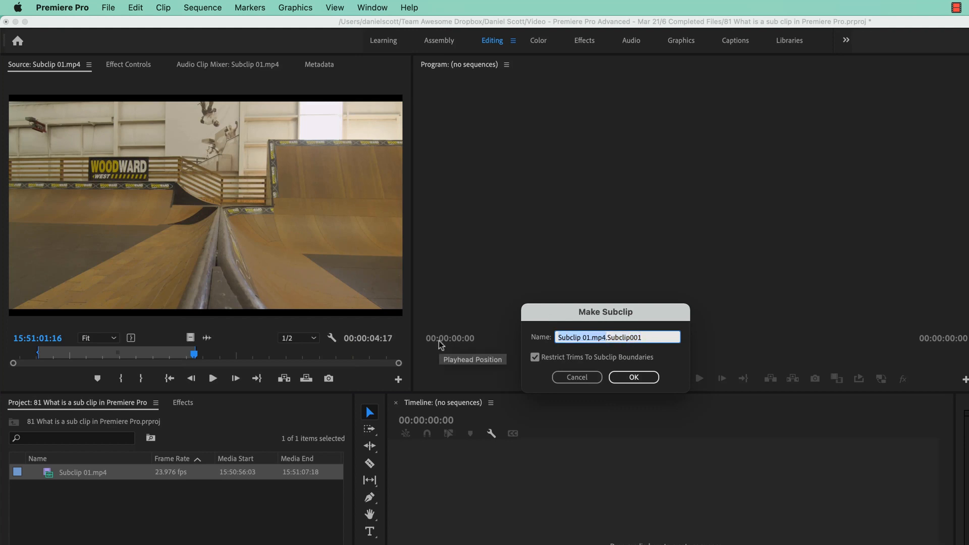
{"action": "type", "text": "Bella "}
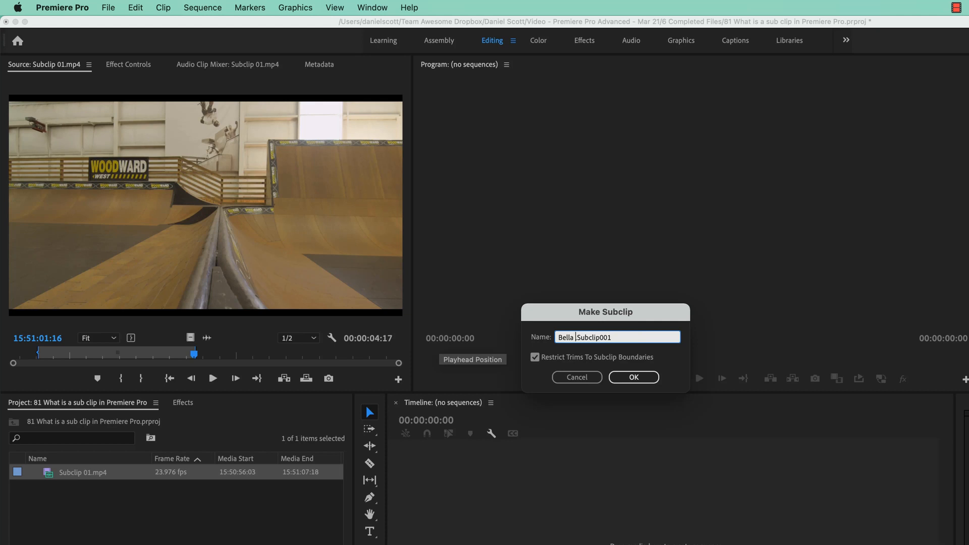
{"action": "type", "text": "01"}
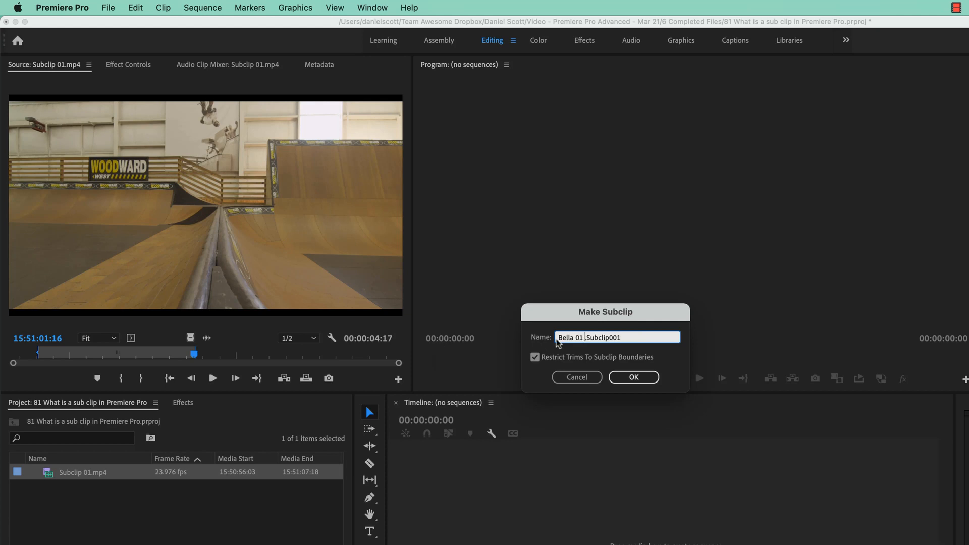
{"action": "key", "text": "BackSpace"}
{"action": "key", "text": "BackSpace"}
{"action": "key", "text": "BackSpace"}
{"action": "key", "text": "BackSpace"}
{"action": "type", "text": "."}
{"action": "left_click", "coordinate": [633, 377]}
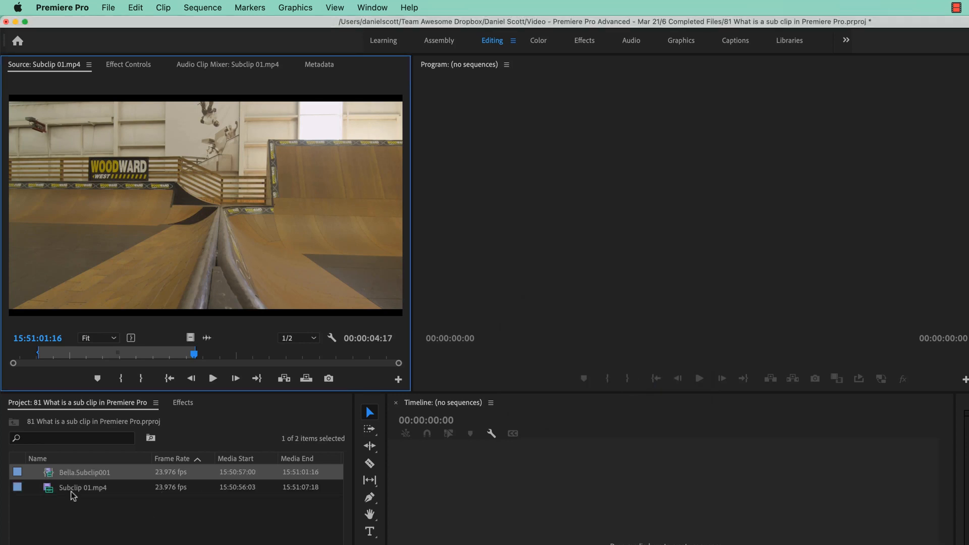
Mark a new range on Subclip 01.mp4 with the In point at 15:51:04:08, running to the clip's end
{"action": "left_click", "coordinate": [73, 488]}
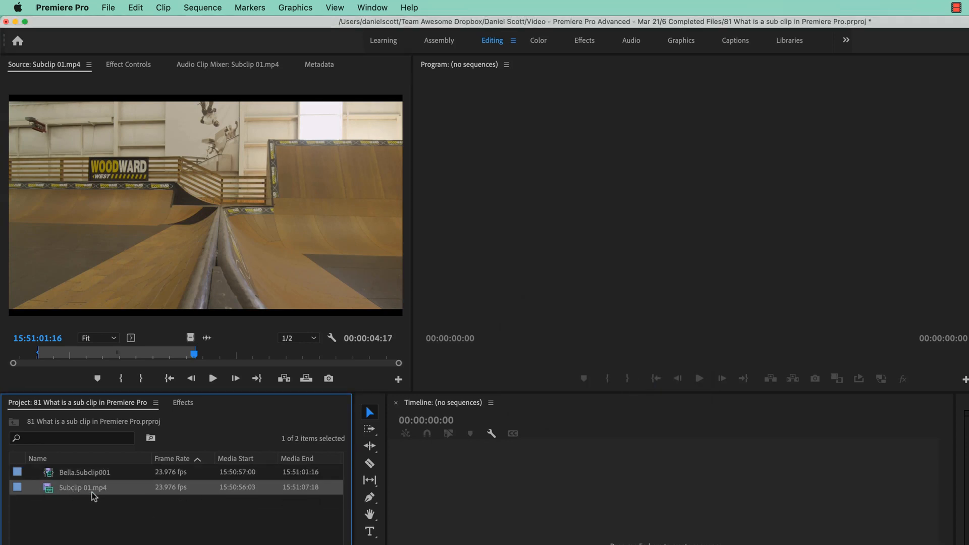
{"action": "left_click", "coordinate": [195, 355]}
{"action": "left_click_drag", "start_coordinate": [196, 355], "coordinate": [400, 360]}
{"action": "key", "text": "i"}
{"action": "left_click", "coordinate": [288, 356]}
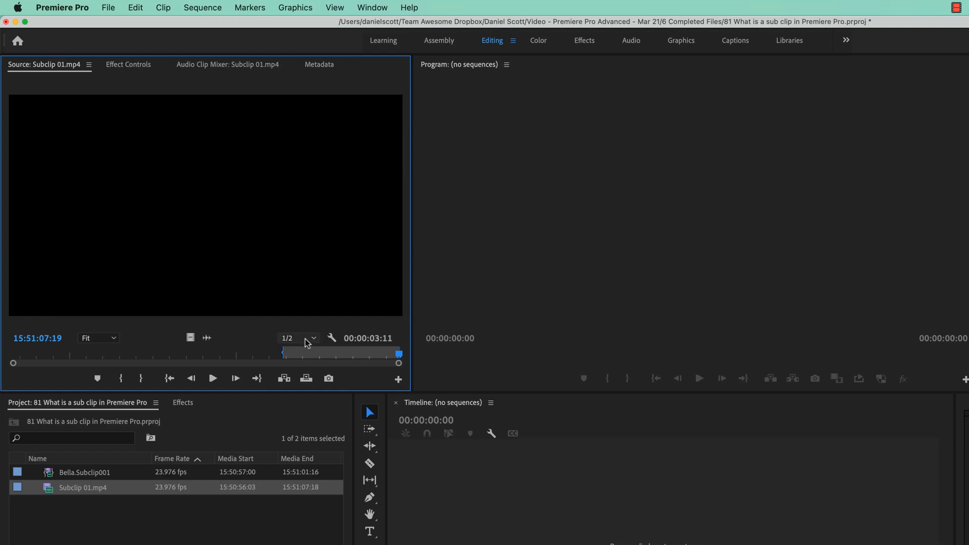
Make a second subclip named Boy01.Subclip002 from the marked end section of Subclip 01.mp4
{"action": "right_click", "coordinate": [261, 232]}
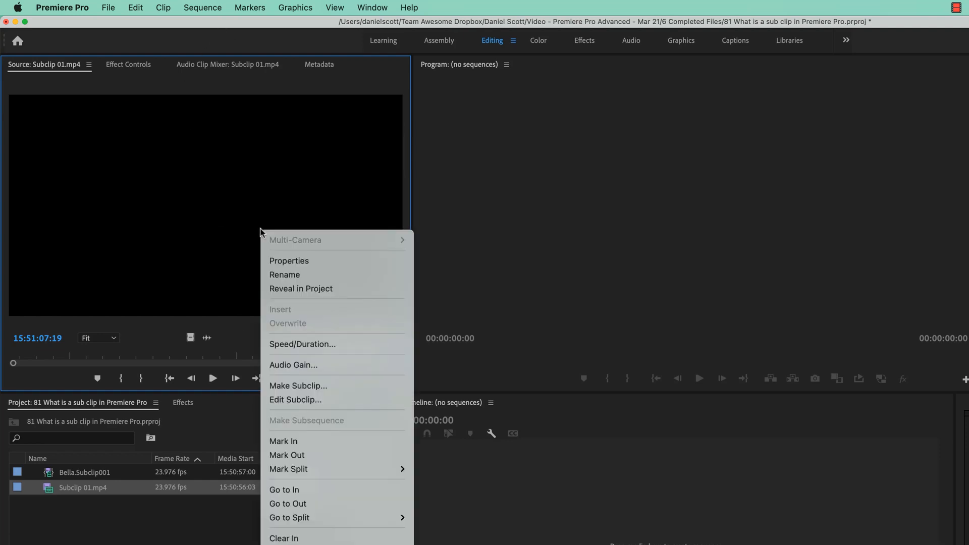
{"action": "left_click", "coordinate": [314, 385]}
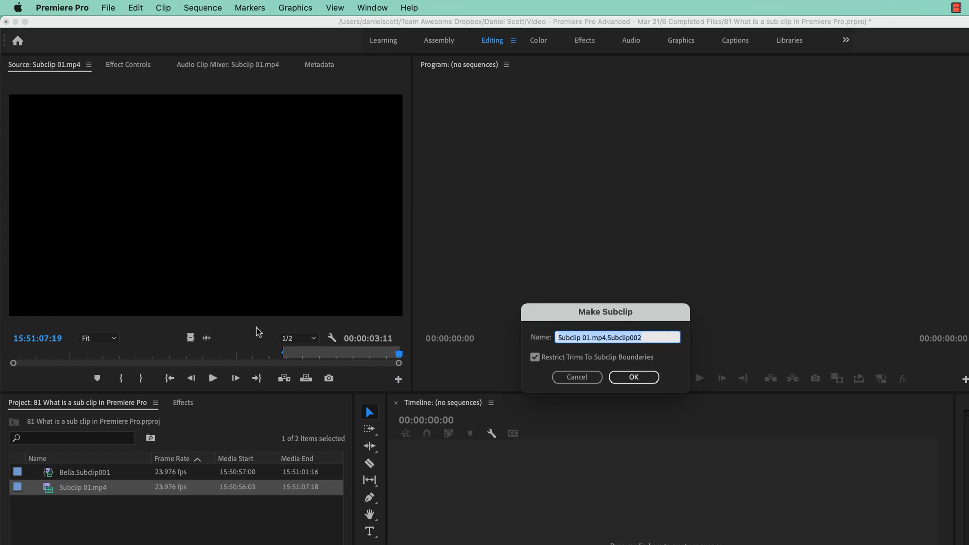
{"action": "left_click_drag", "start_coordinate": [558, 337], "coordinate": [605, 337]}
{"action": "type", "text": "B"}
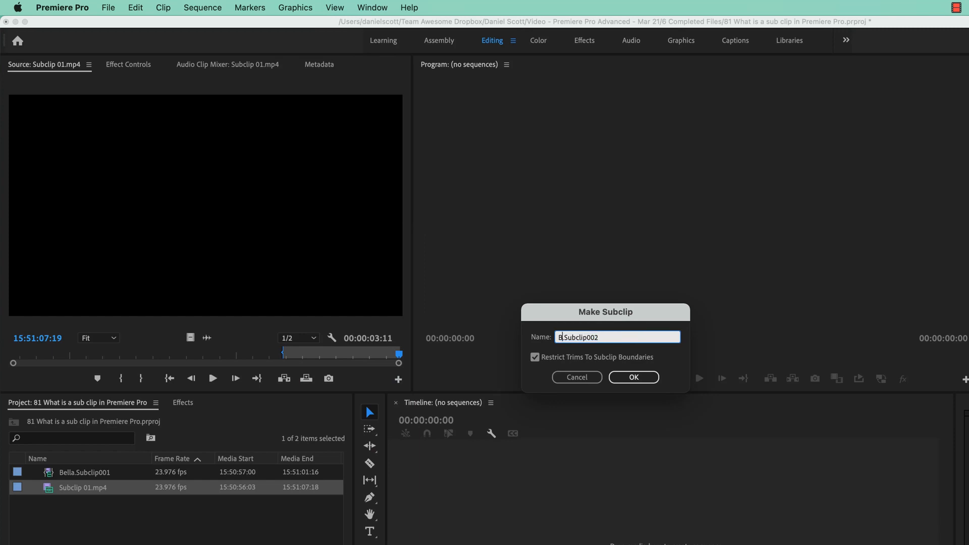
{"action": "type", "text": "oy01"}
{"action": "key", "text": "Return"}
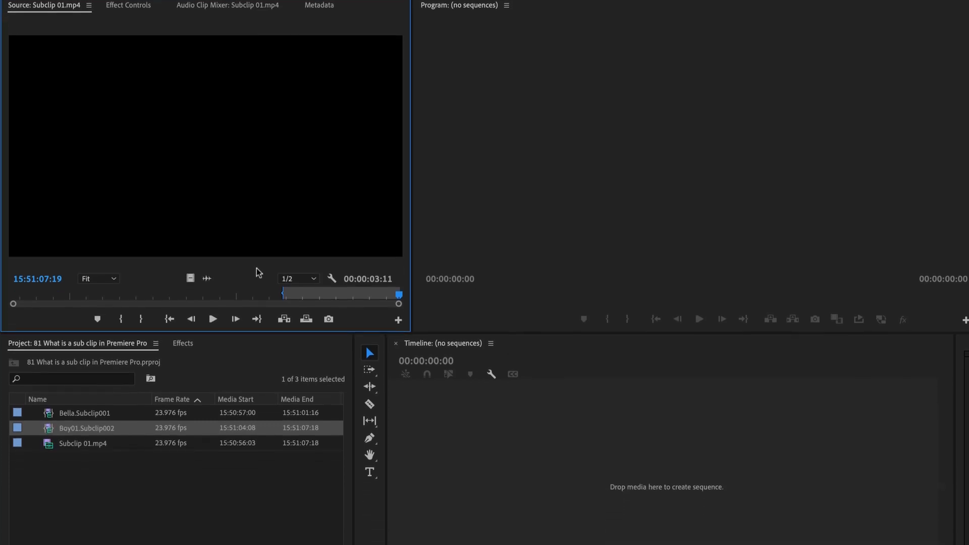
Create a bin named Bella in the project and move Bella.Subclip001 into it
{"action": "left_click", "coordinate": [86, 370]}
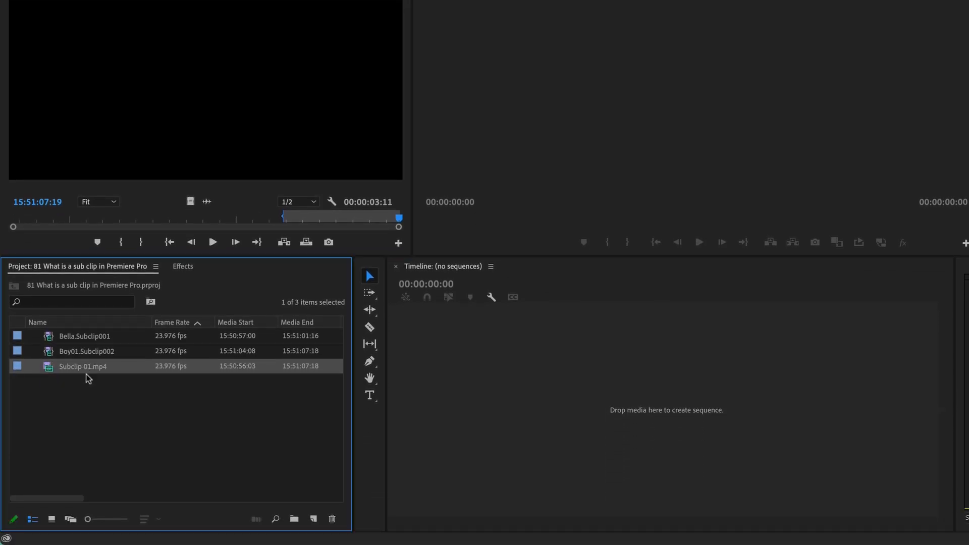
{"action": "left_click", "coordinate": [314, 520]}
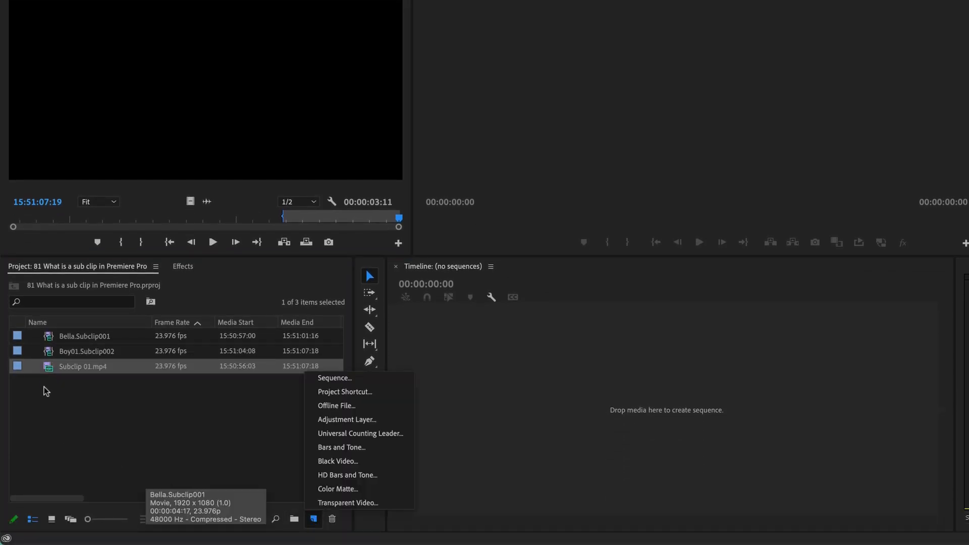
{"action": "left_click", "coordinate": [306, 479]}
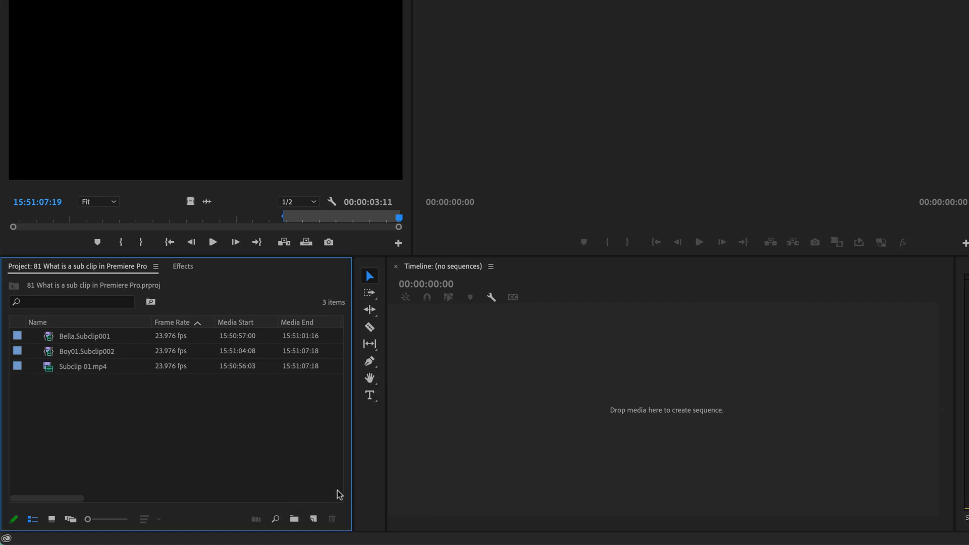
{"action": "left_click", "coordinate": [294, 519]}
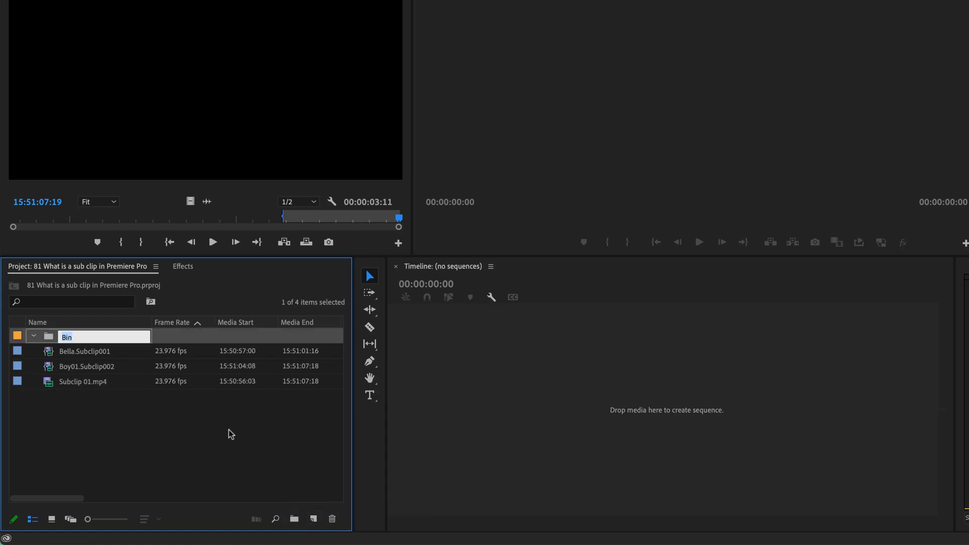
{"action": "type", "text": "Bella"}
{"action": "key", "text": "Tab"}
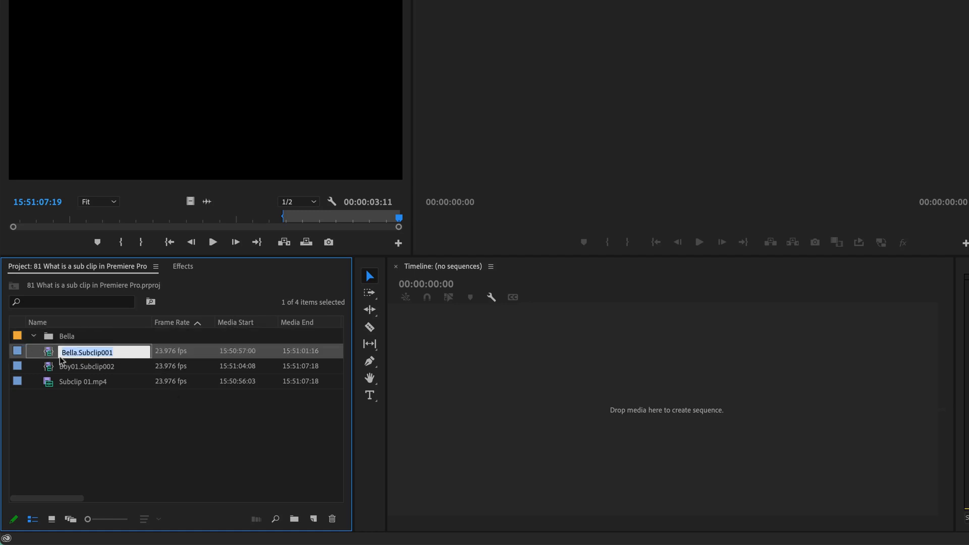
{"action": "left_click_drag", "start_coordinate": [49, 361], "coordinate": [48, 337]}
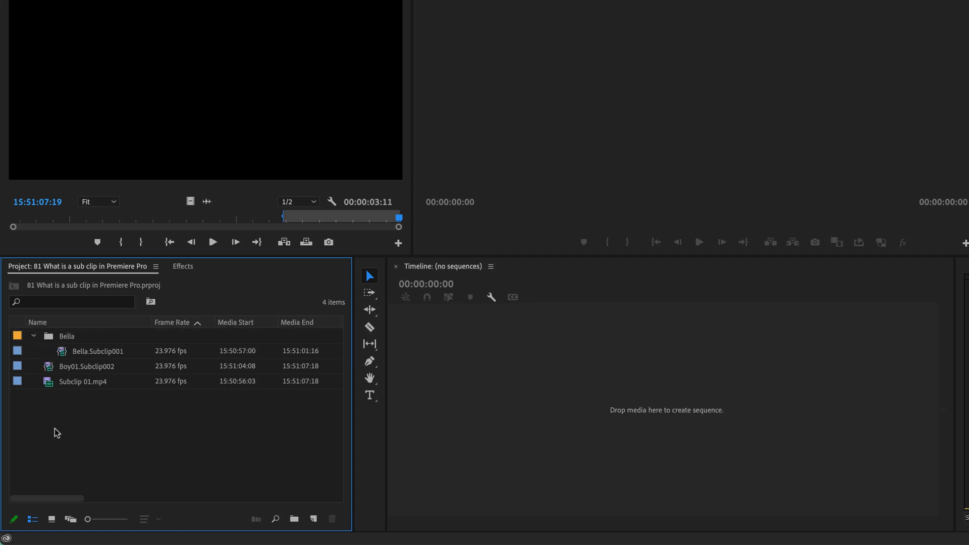
Create a bin named Others and move Boy01.Subclip002 into it
{"action": "left_click", "coordinate": [296, 520]}
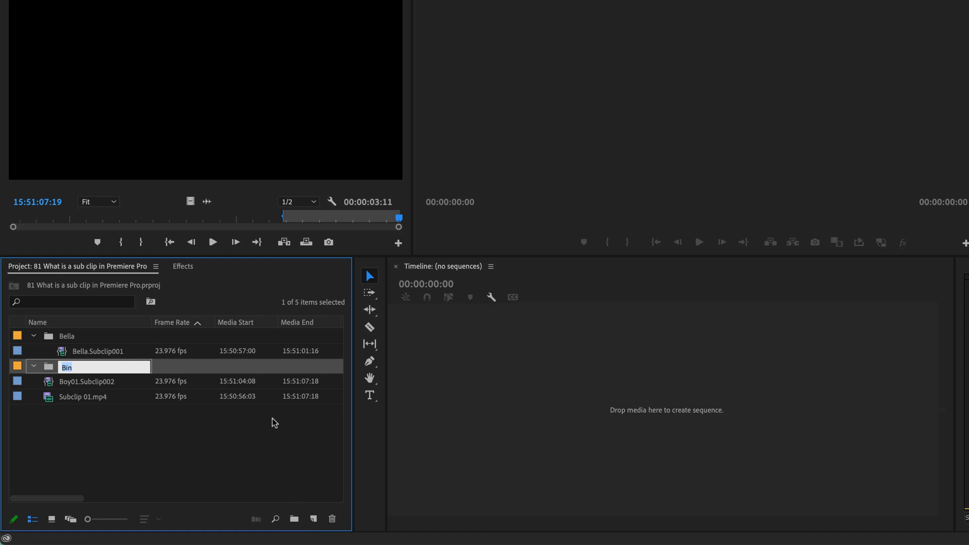
{"action": "type", "text": "Others"}
{"action": "key", "text": "Tab"}
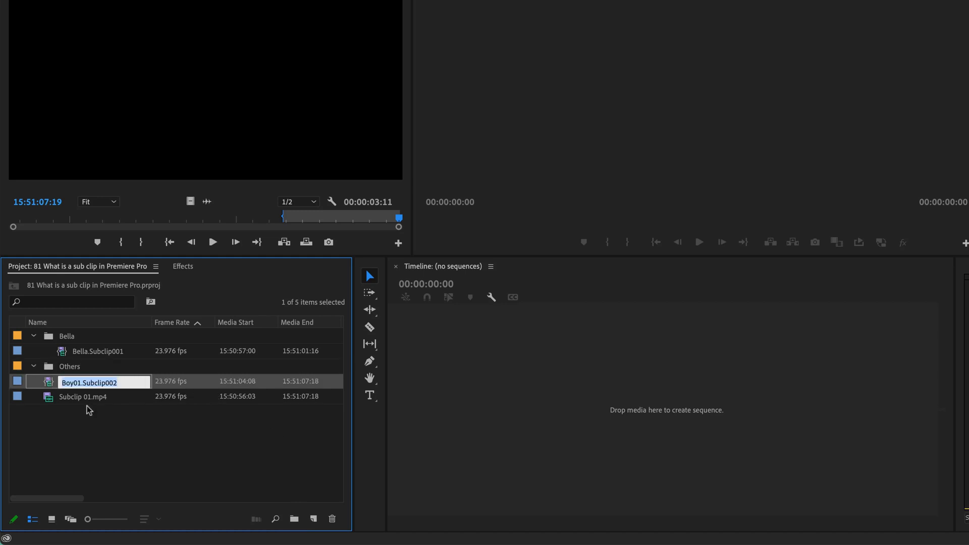
{"action": "left_click_drag", "start_coordinate": [49, 386], "coordinate": [52, 371]}
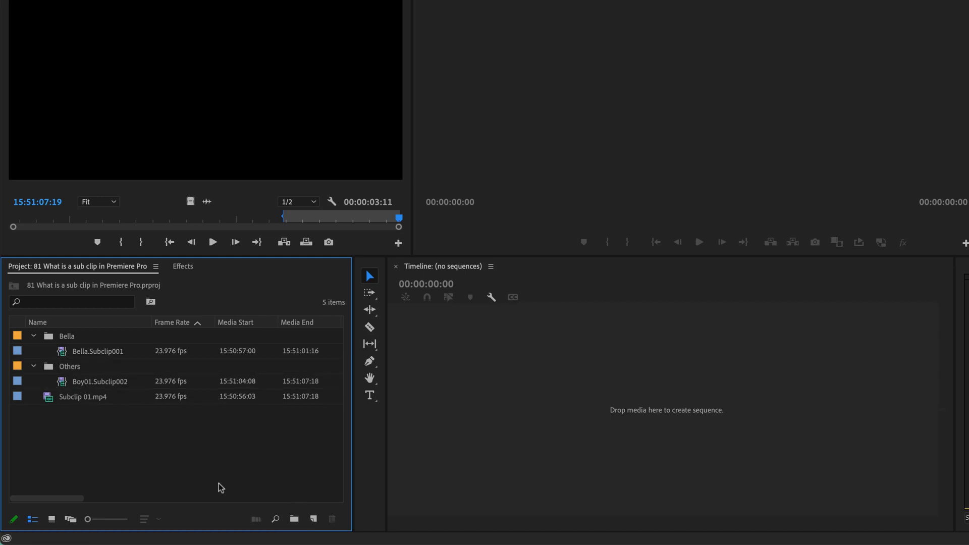
Create a bin named Master and move the original Subclip 01.mp4 into it
{"action": "left_click", "coordinate": [294, 519]}
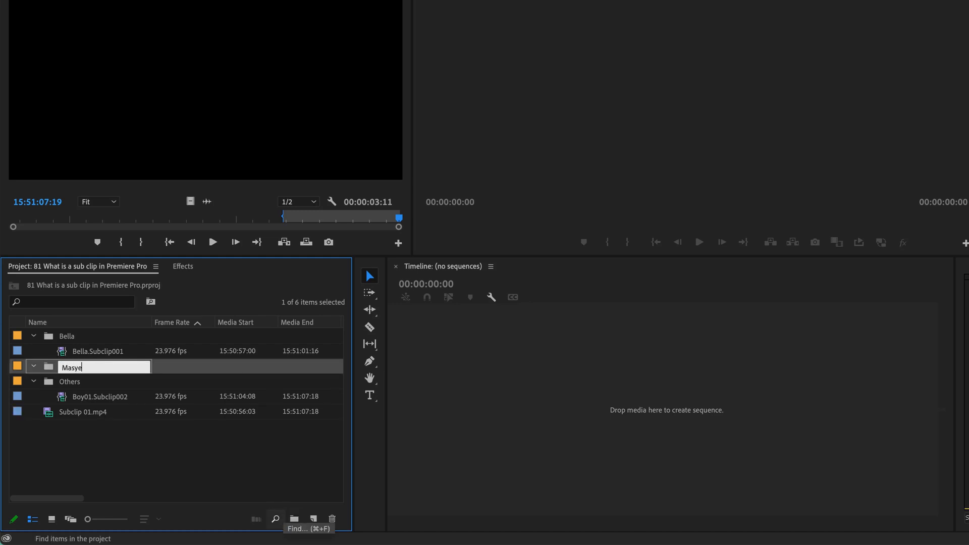
{"action": "type", "text": "r"}
{"action": "key", "text": "Tab"}
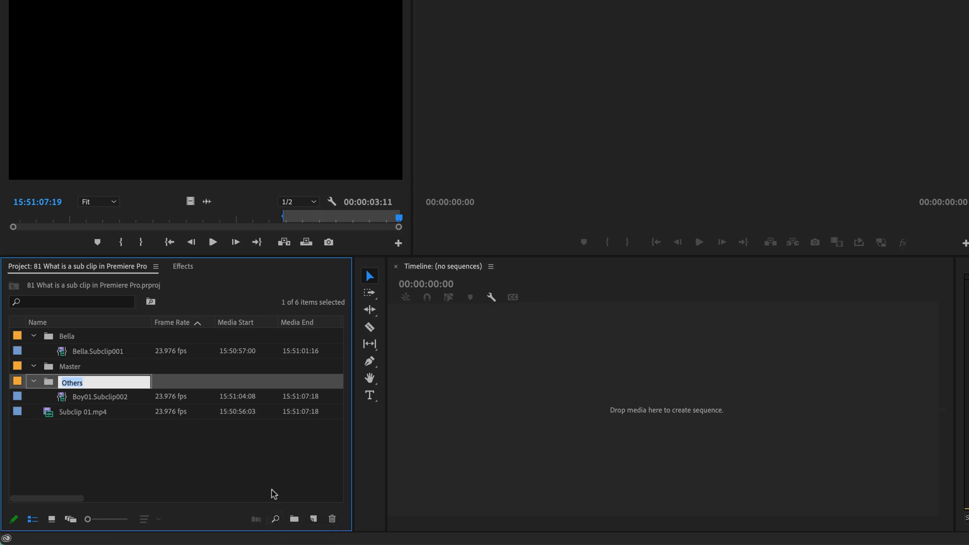
{"action": "left_click_drag", "start_coordinate": [44, 412], "coordinate": [70, 367]}
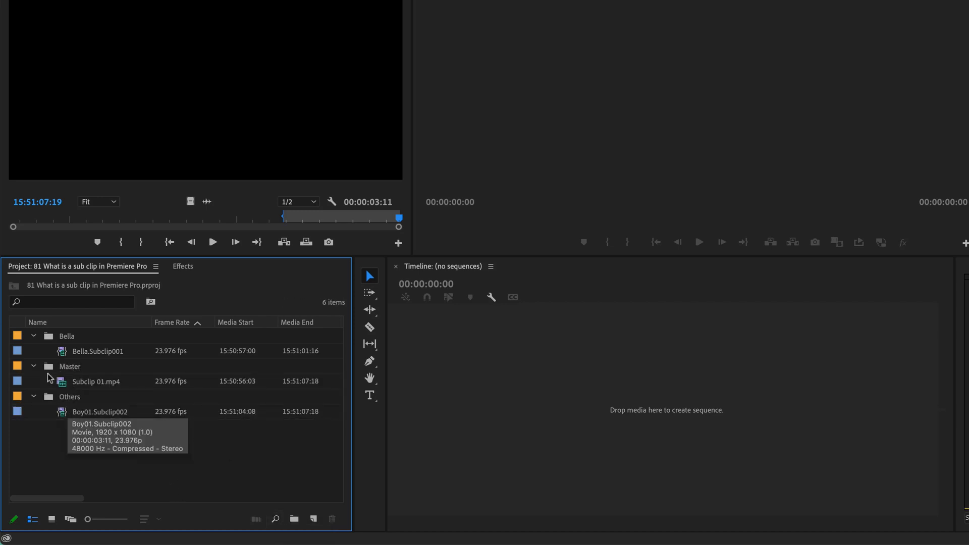
Collapse the Master, Others and Bella bins in the project list
{"action": "left_click", "coordinate": [33, 365]}
{"action": "left_click", "coordinate": [34, 382]}
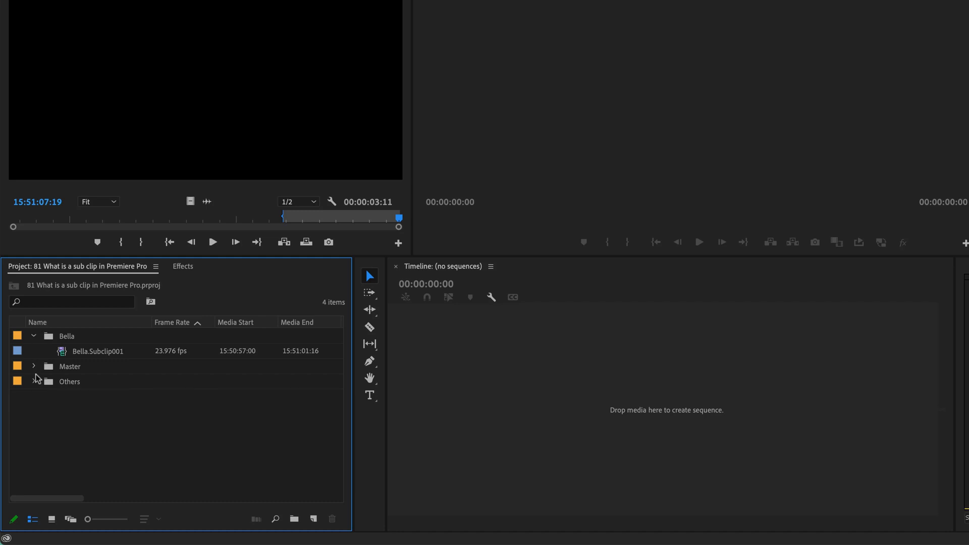
{"action": "left_click", "coordinate": [34, 336]}
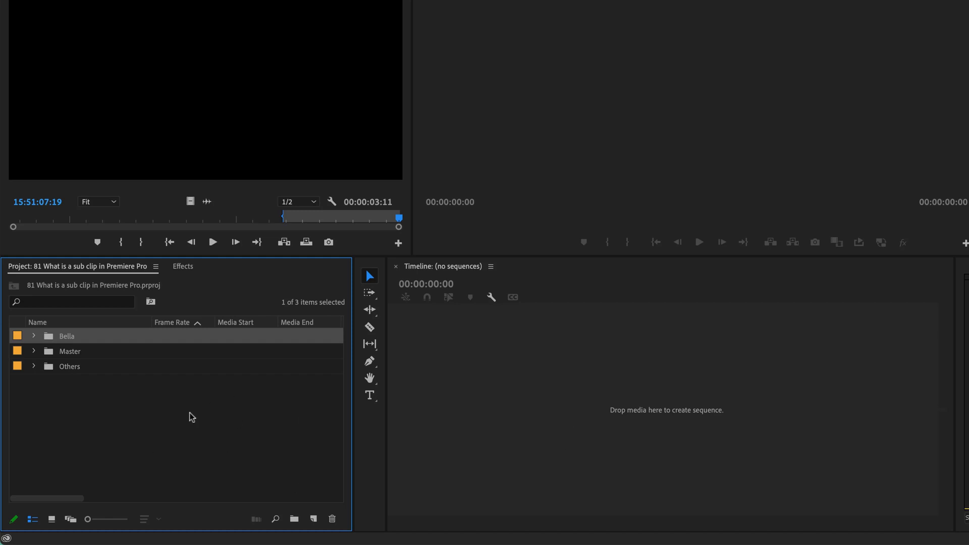
Create a new sequence from Bella.Subclip001 in the Bella bin and play part of it back
{"action": "left_click", "coordinate": [33, 336]}
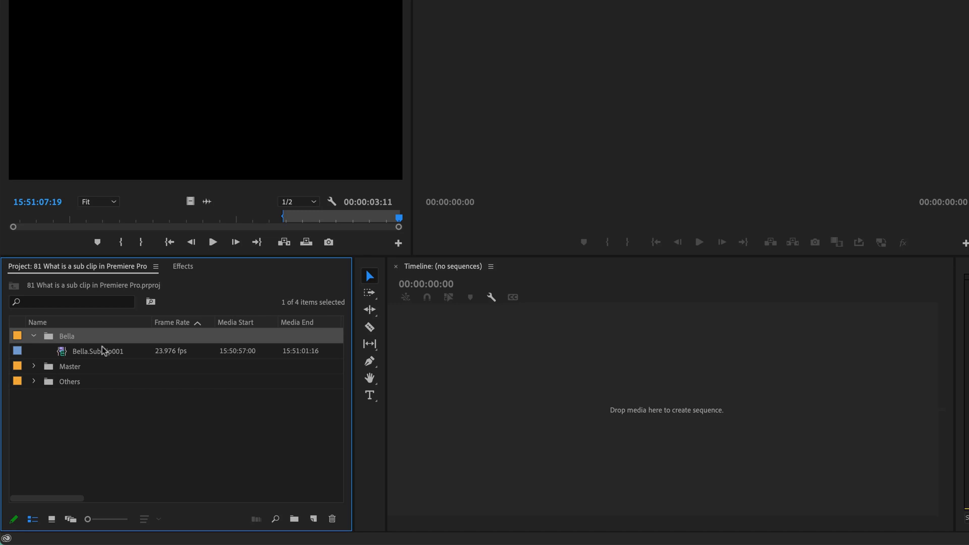
{"action": "left_click", "coordinate": [104, 351]}
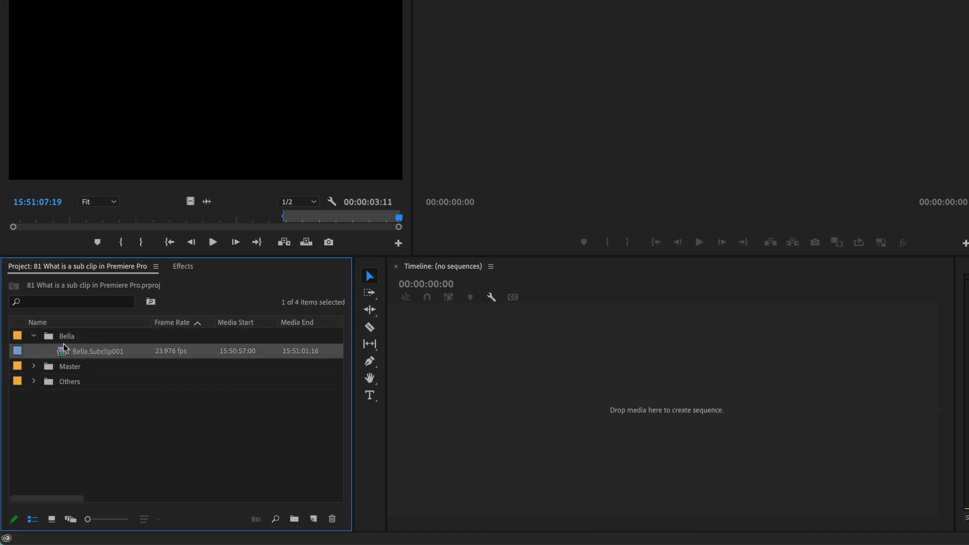
{"action": "mouse_move", "coordinate": [92, 358]}
{"action": "left_click_drag", "start_coordinate": [61, 353], "coordinate": [562, 401]}
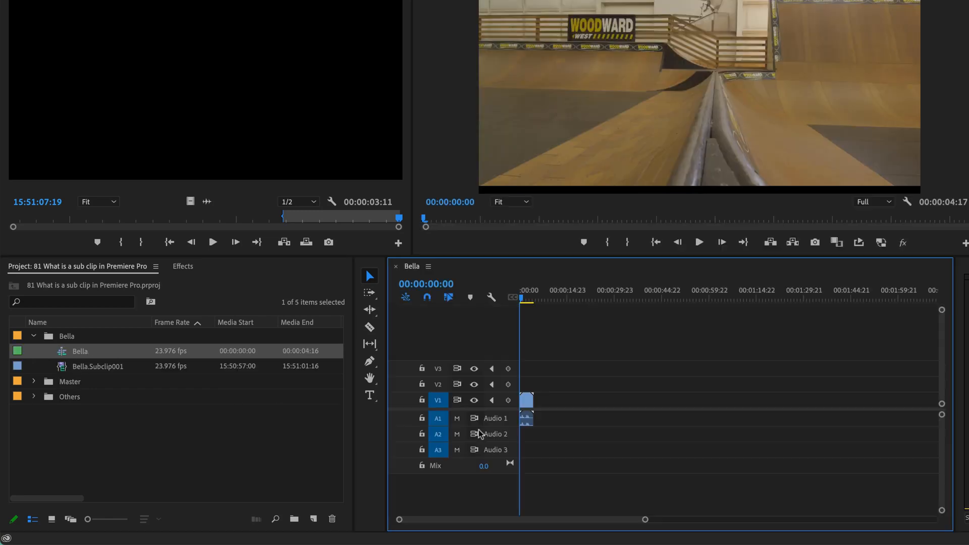
{"action": "key", "text": "space"}
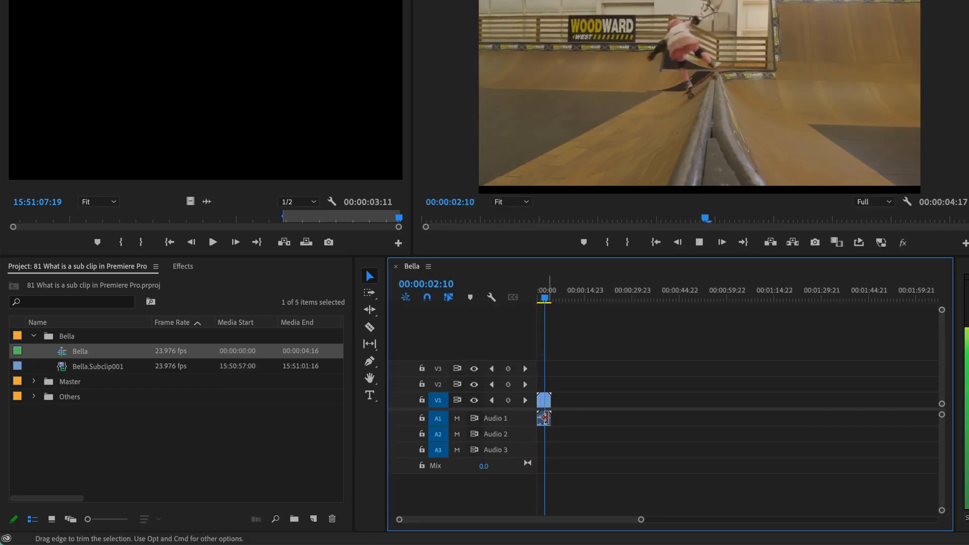
{"action": "key", "text": "space"}
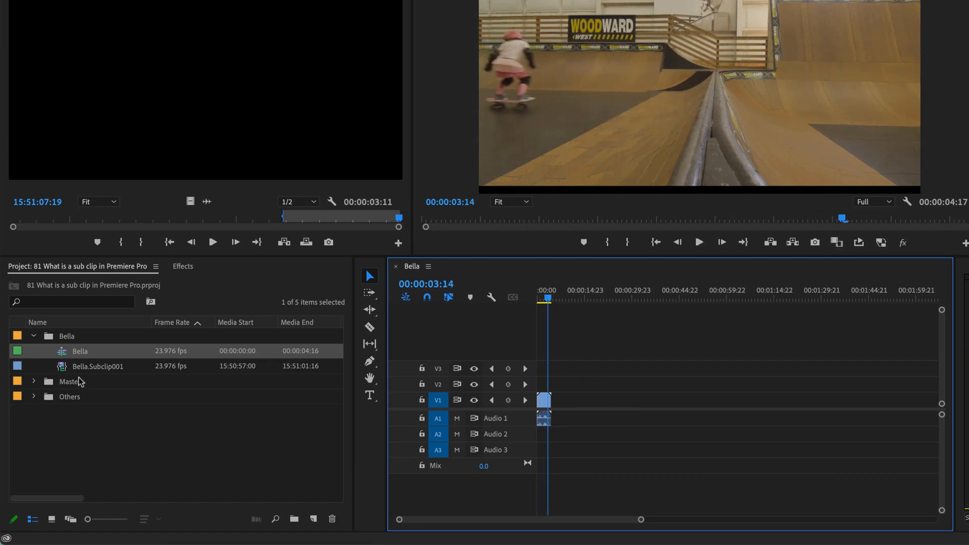
Move the Bella sequence out of the Bella bin to the project's top level and rename it Interview
{"action": "left_click", "coordinate": [33, 336]}
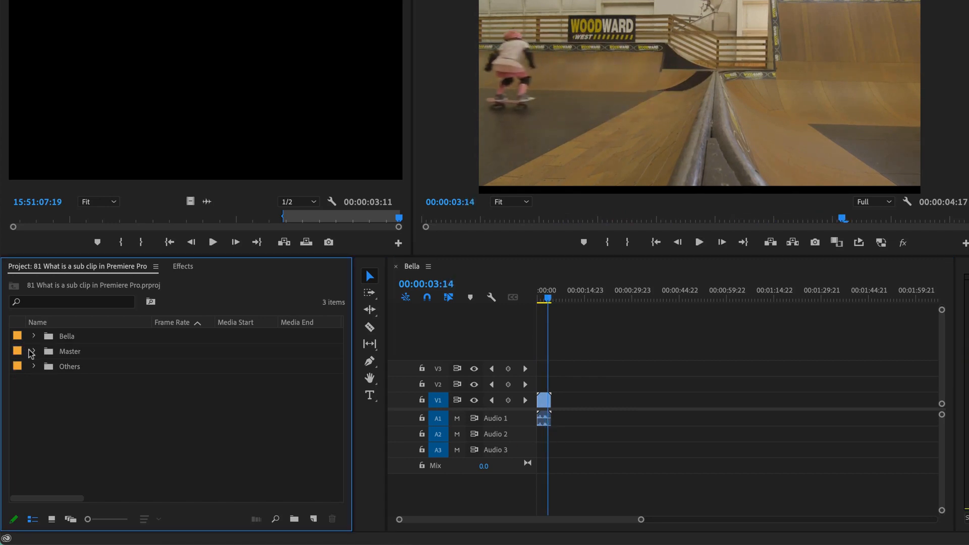
{"action": "left_click", "coordinate": [33, 336]}
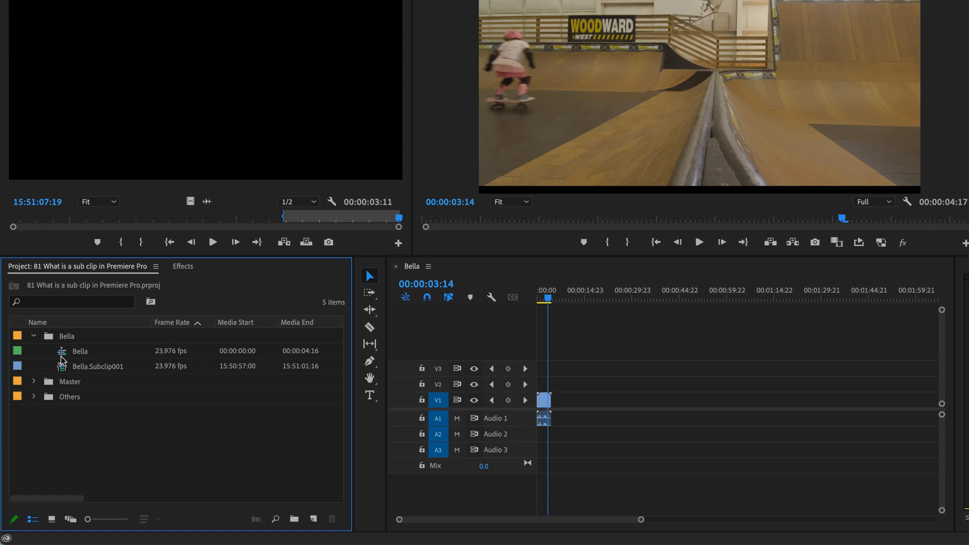
{"action": "left_click_drag", "start_coordinate": [61, 356], "coordinate": [60, 448]}
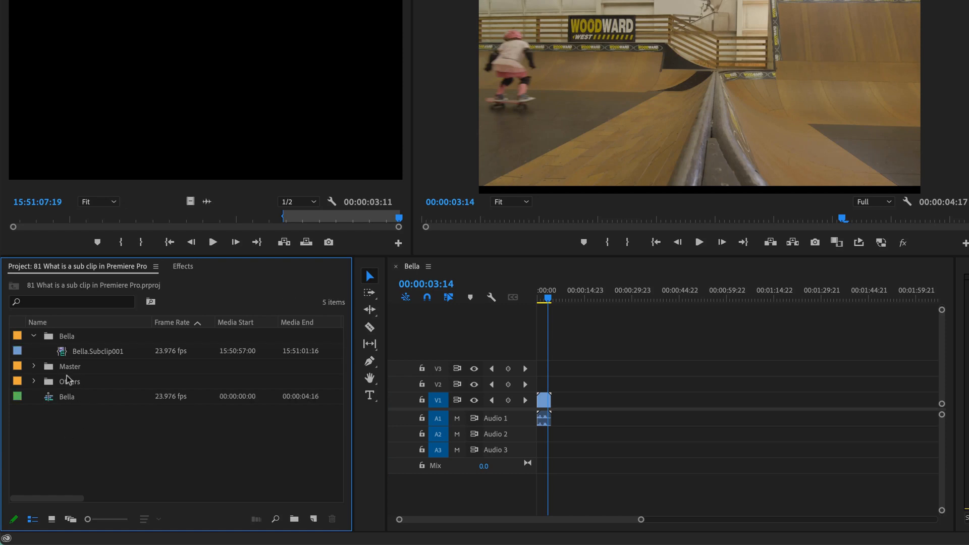
{"action": "left_click", "coordinate": [66, 397]}
{"action": "type", "text": "Inte"}
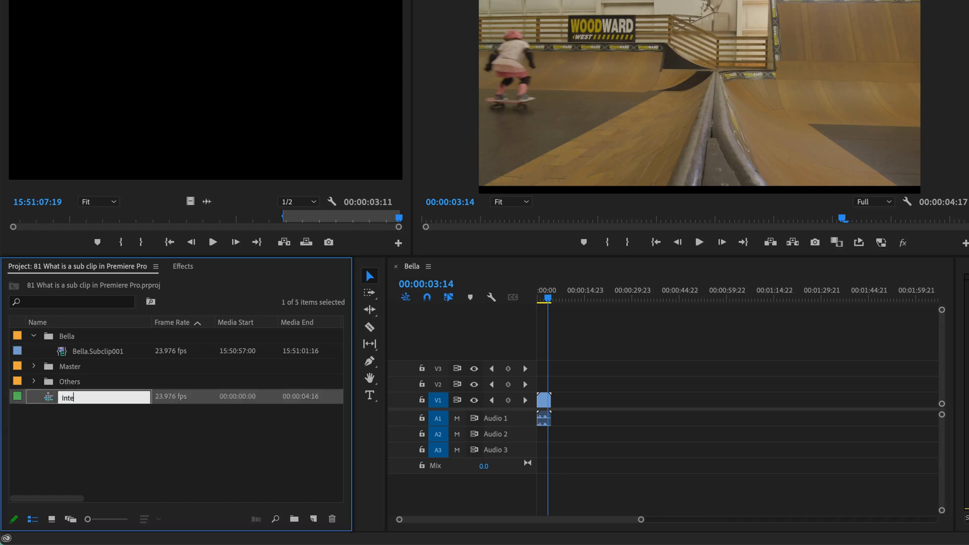
{"action": "type", "text": "rview"}
{"action": "key", "text": "Return"}
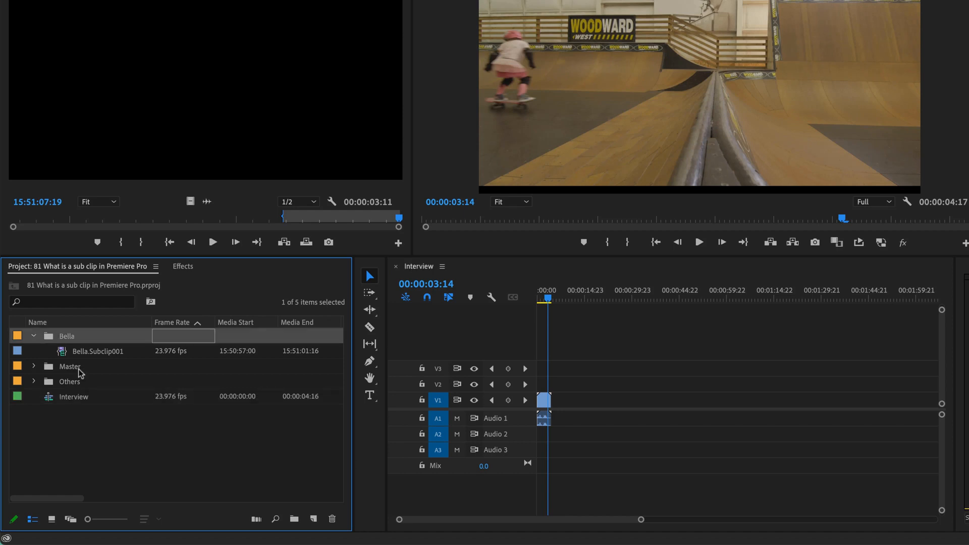
Try adding Boy01.Subclip002 from the Others bin to the Interview sequence directly after Bella.Subclip001
{"action": "left_click", "coordinate": [34, 381]}
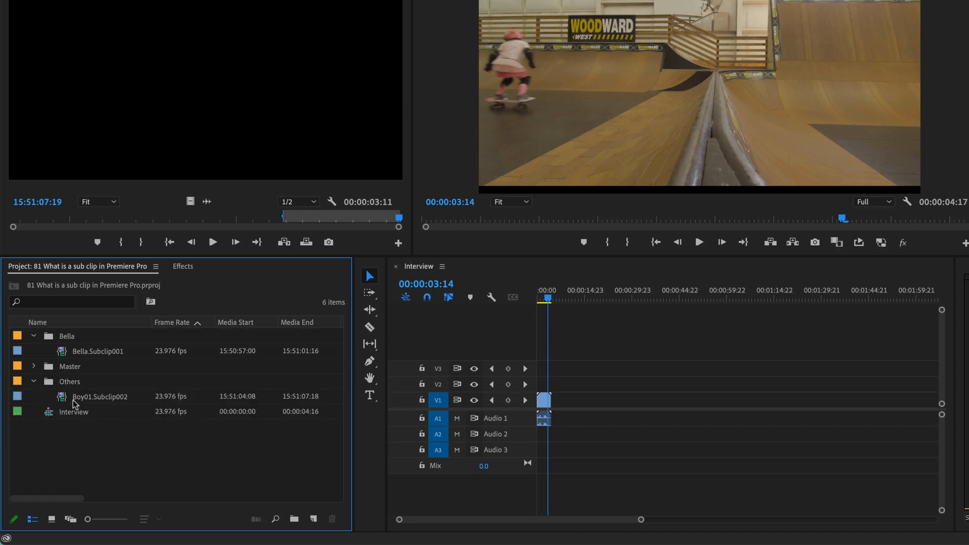
{"action": "left_click_drag", "start_coordinate": [76, 397], "coordinate": [555, 419]}
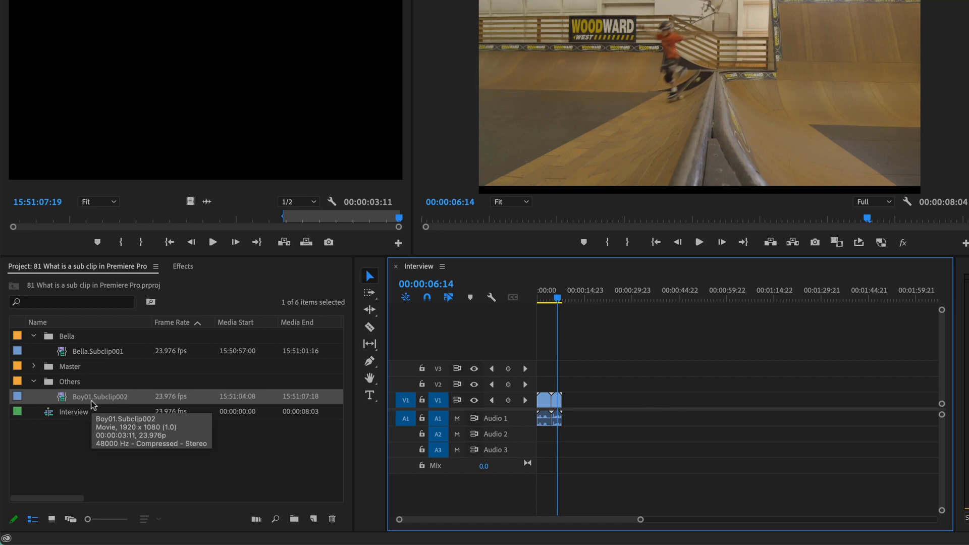
{"action": "left_click_drag", "start_coordinate": [554, 399], "coordinate": [550, 400]}
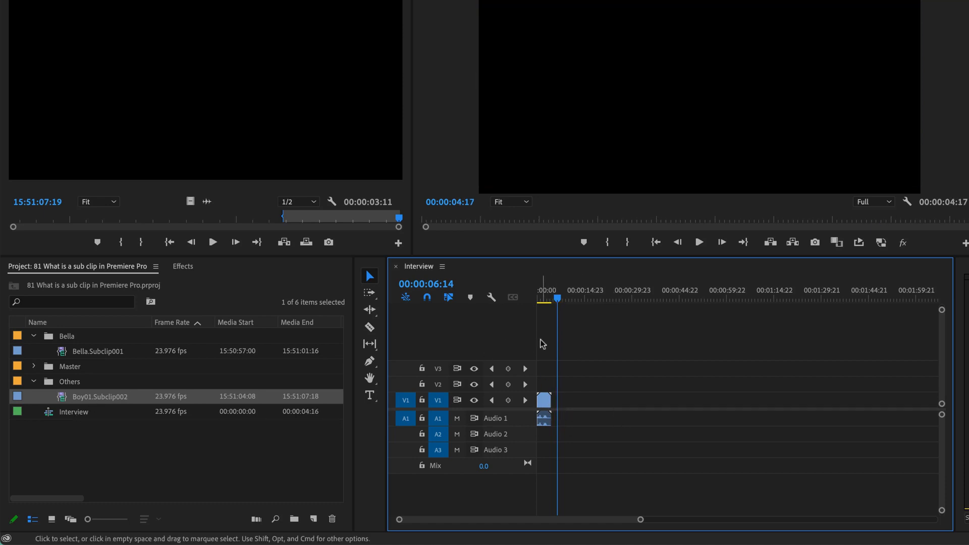
Play the Interview sequence and try to extend the end of Bella.Subclip001 beyond its subclip boundary
{"action": "key", "text": "space"}
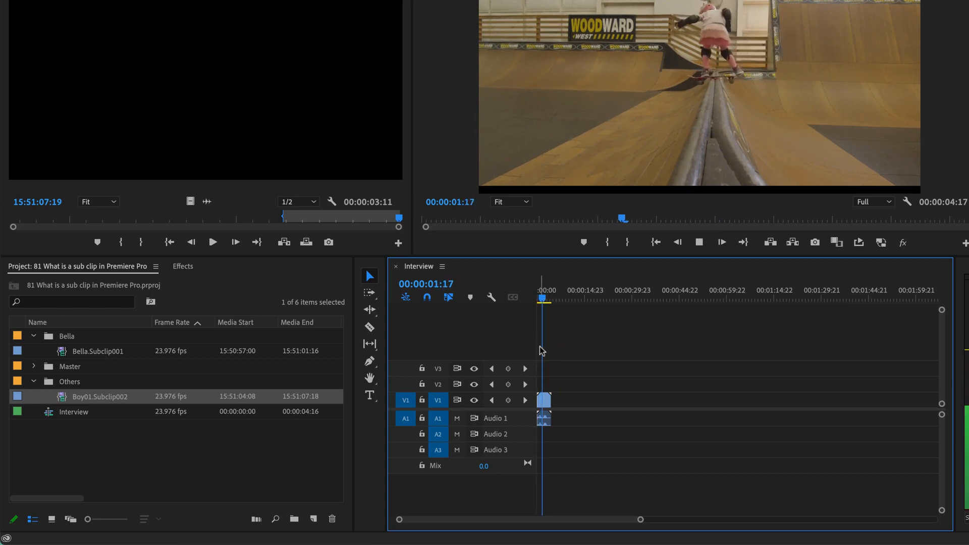
{"action": "key", "text": "space"}
{"action": "key", "text": "equal"}
{"action": "key", "text": "equal"}
{"action": "key", "text": "equal"}
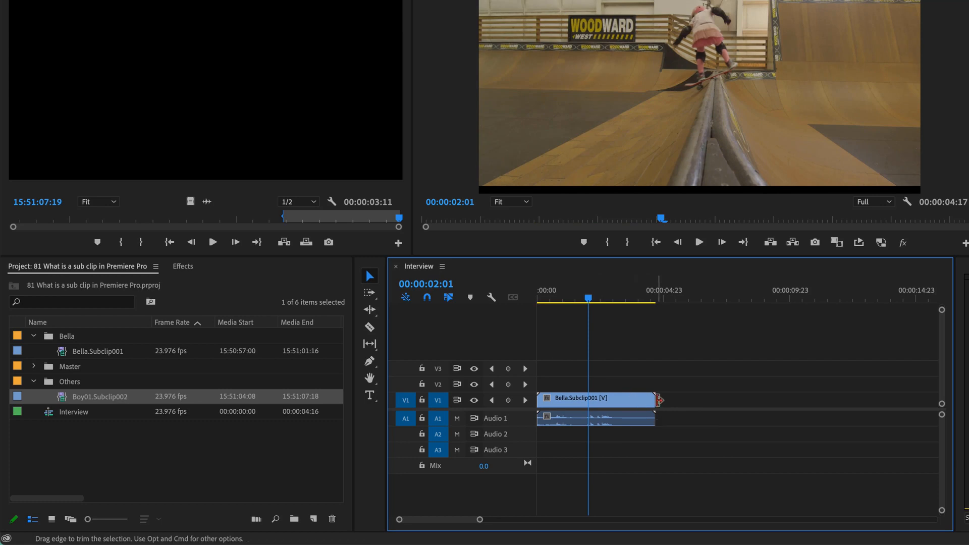
{"action": "left_click_drag", "start_coordinate": [652, 401], "coordinate": [701, 404]}
{"action": "left_click_drag", "start_coordinate": [636, 293], "coordinate": [639, 299]}
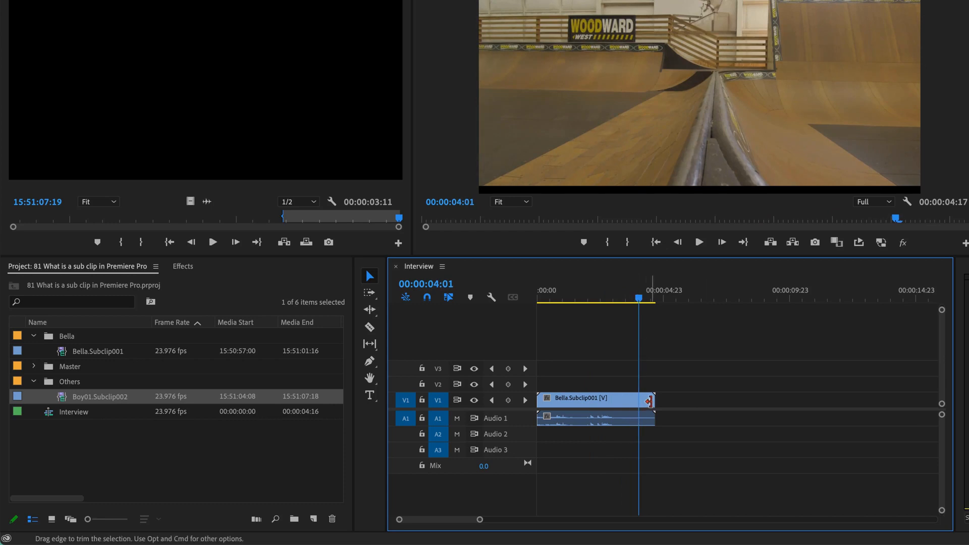
{"action": "left_click_drag", "start_coordinate": [652, 401], "coordinate": [692, 404]}
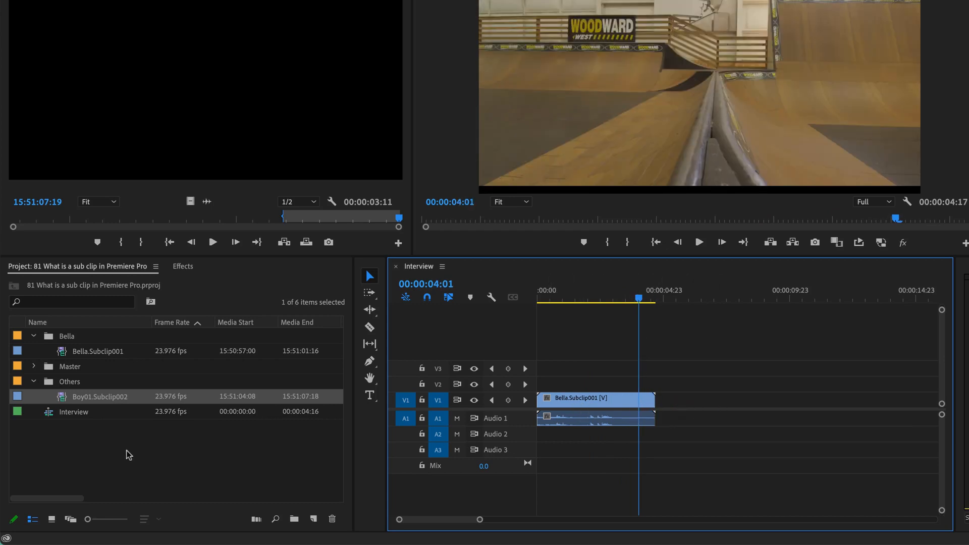
Make a subclip of Subclip 01.mp4 from the Master bin with Restrict Trims To Subclip Boundaries turned off
{"action": "left_click", "coordinate": [33, 367]}
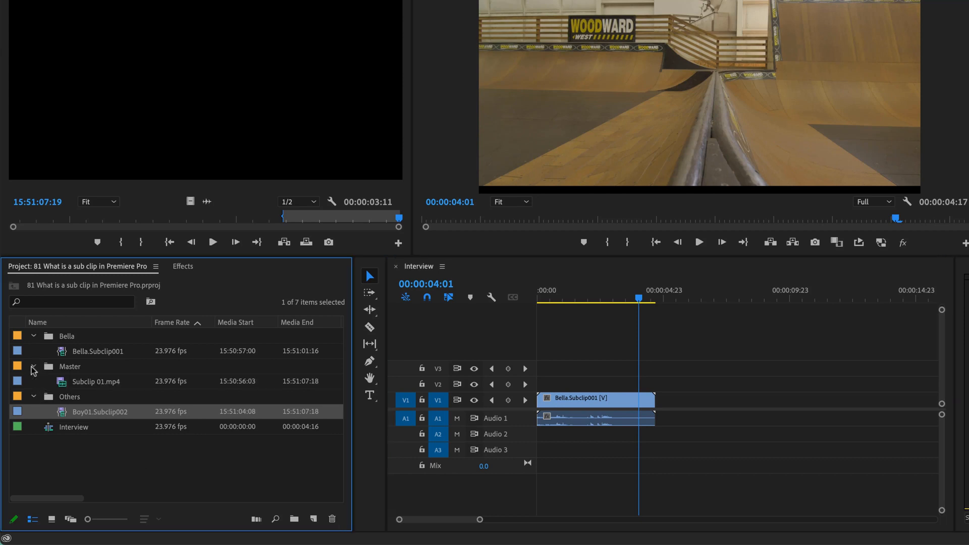
{"action": "left_click", "coordinate": [63, 386]}
{"action": "left_click", "coordinate": [313, 218]}
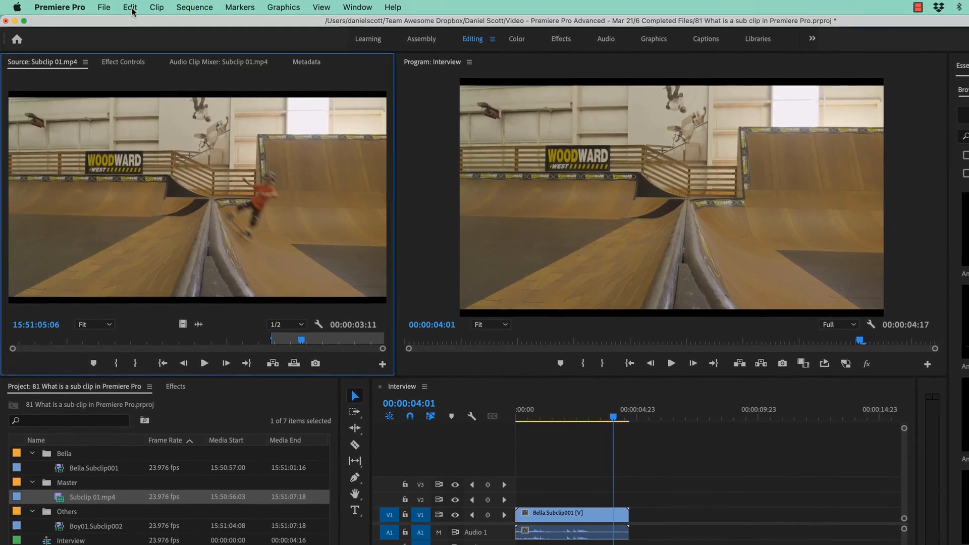
{"action": "left_click", "coordinate": [131, 8]}
{"action": "left_click", "coordinate": [134, 11]}
{"action": "left_click", "coordinate": [156, 7]}
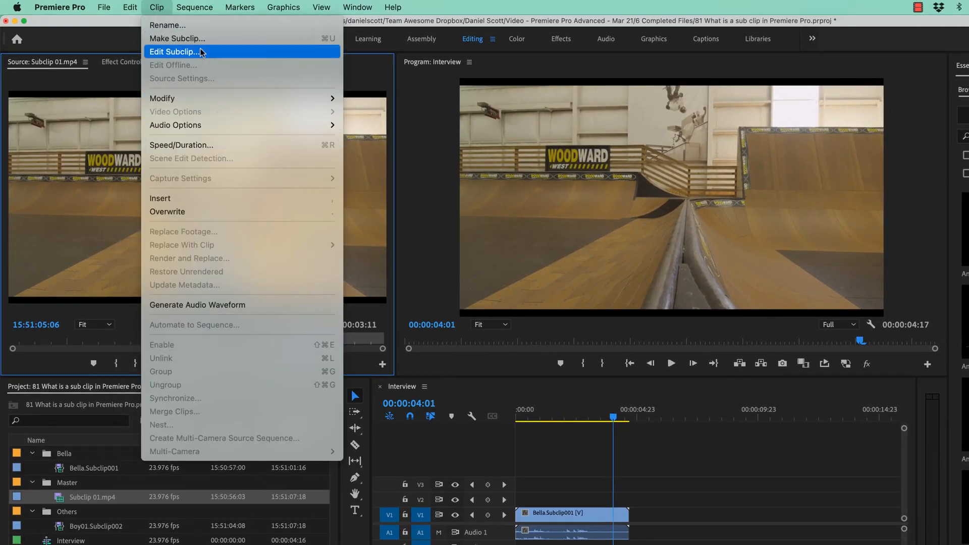
{"action": "left_click", "coordinate": [181, 44]}
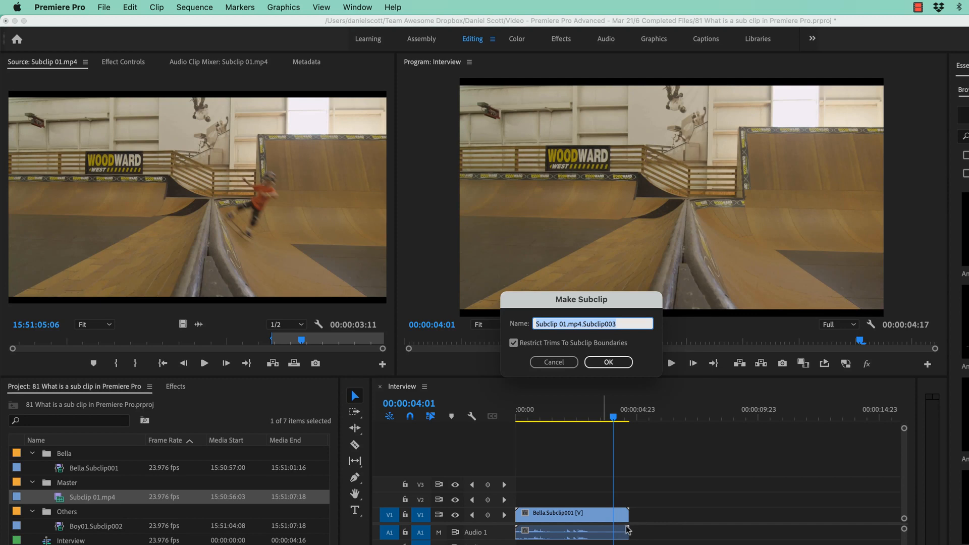
{"action": "left_click", "coordinate": [549, 344]}
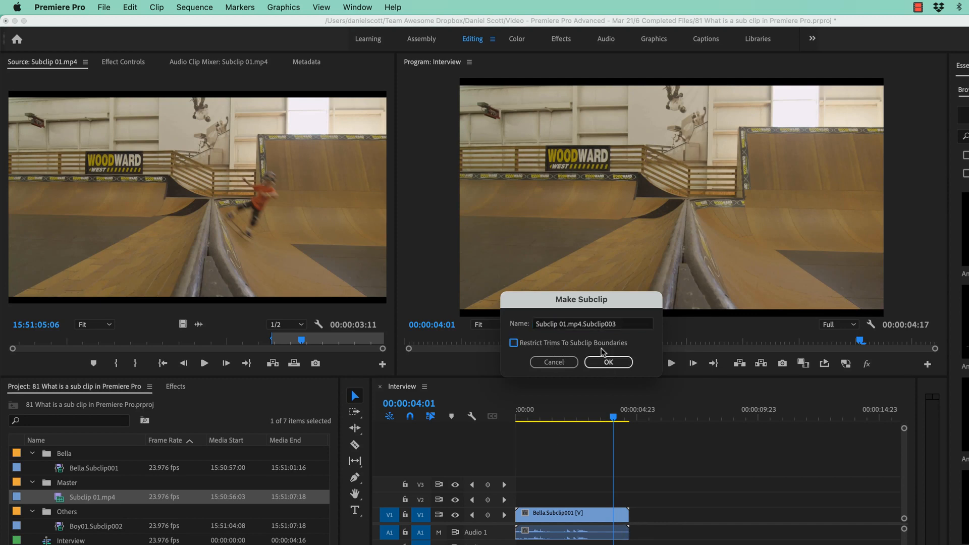
{"action": "left_click", "coordinate": [613, 369]}
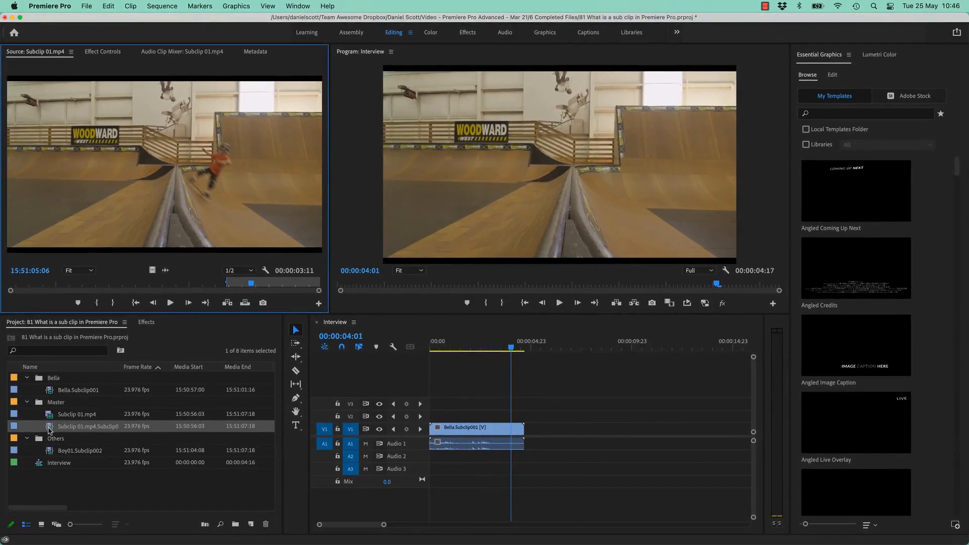
Test extending the start of the new unrestricted subclip in the Interview sequence, and remove it from the timeline
{"action": "left_click_drag", "start_coordinate": [49, 429], "coordinate": [593, 439]}
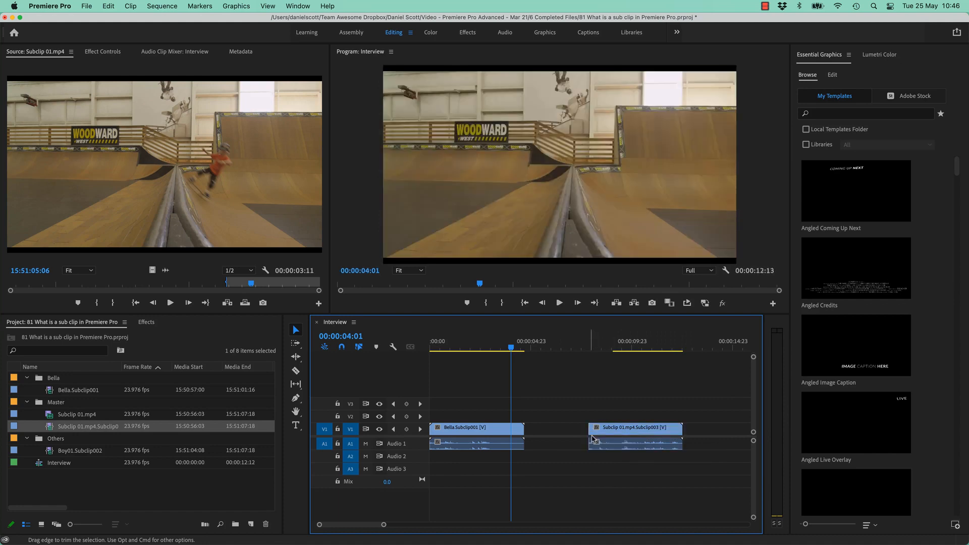
{"action": "key", "text": "super+z"}
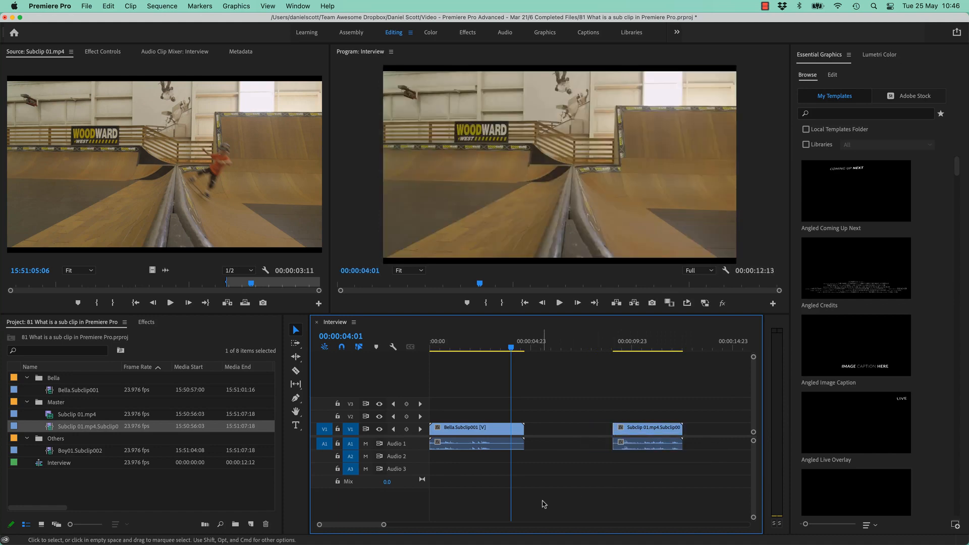
{"action": "left_click_drag", "start_coordinate": [600, 410], "coordinate": [660, 455]}
{"action": "key", "text": "Delete"}
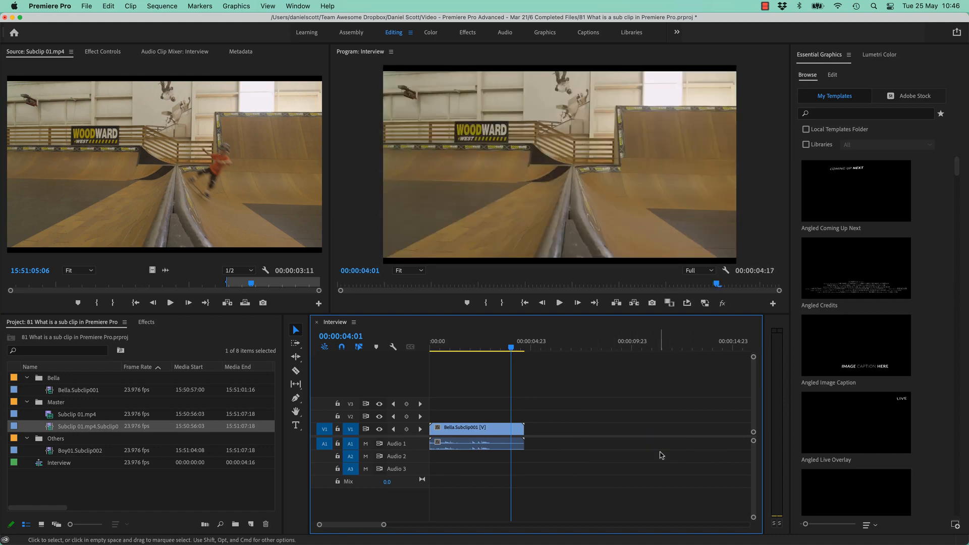
Edit Bella.Subclip001 so that Restrict Trims To Subclip Boundaries is turned off
{"action": "left_click", "coordinate": [482, 431]}
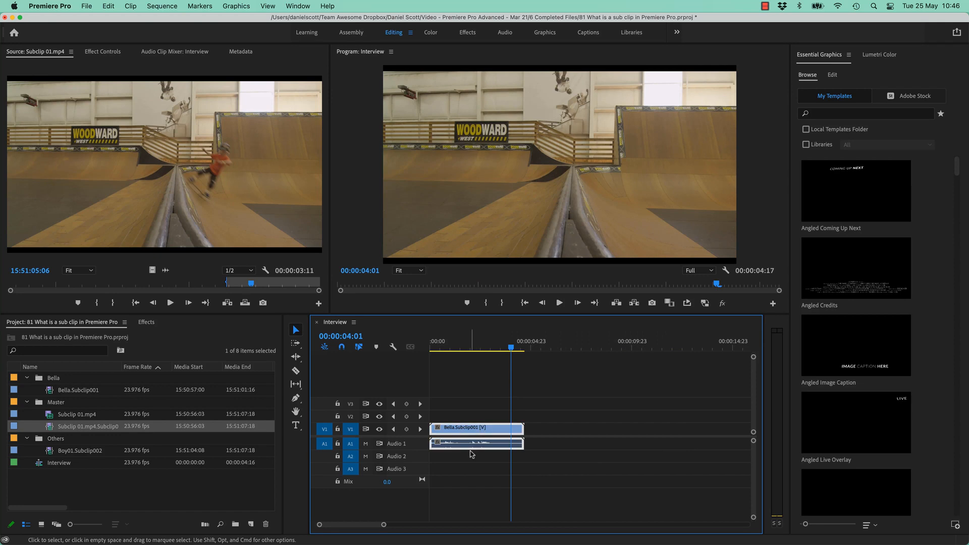
{"action": "left_click", "coordinate": [82, 427]}
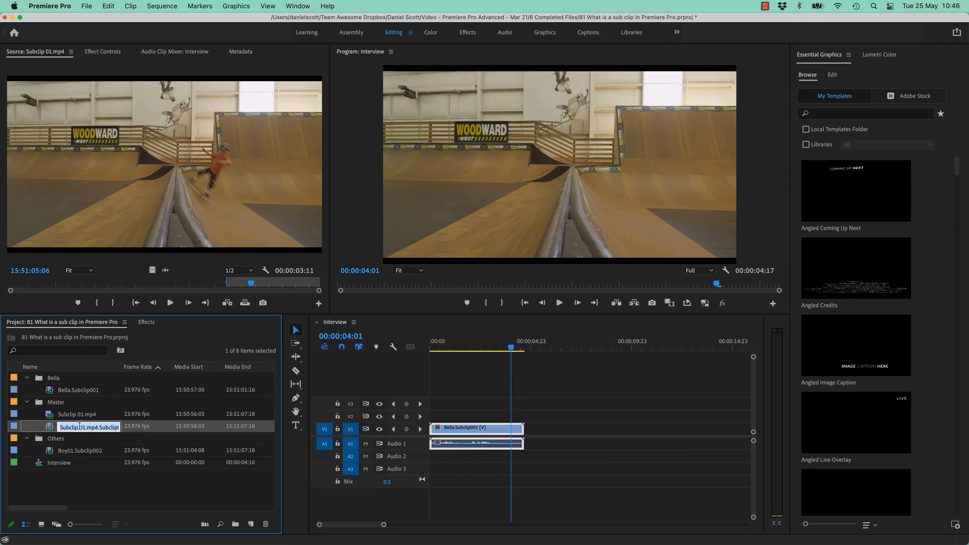
{"action": "left_click", "coordinate": [76, 415]}
{"action": "left_click", "coordinate": [71, 393]}
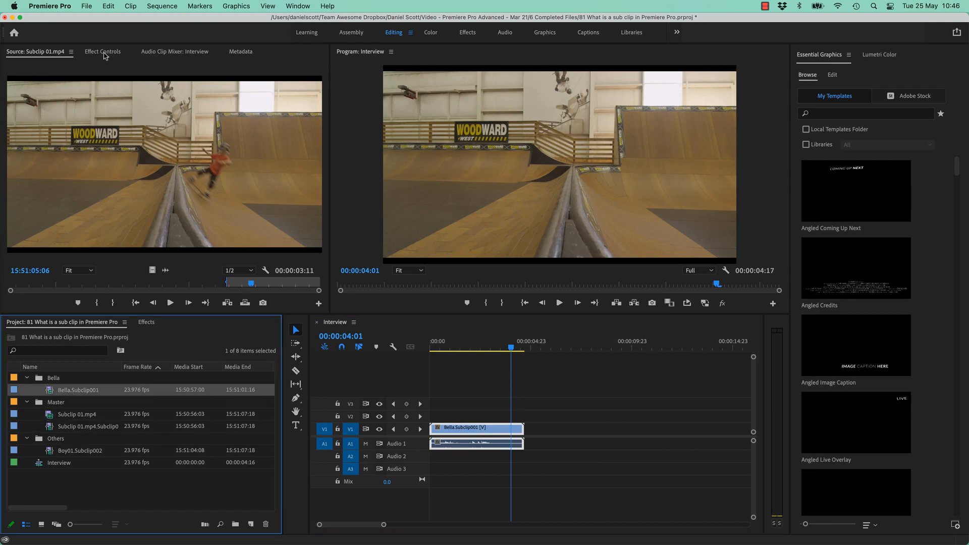
{"action": "left_click", "coordinate": [109, 7]}
{"action": "mouse_move", "coordinate": [123, 7]}
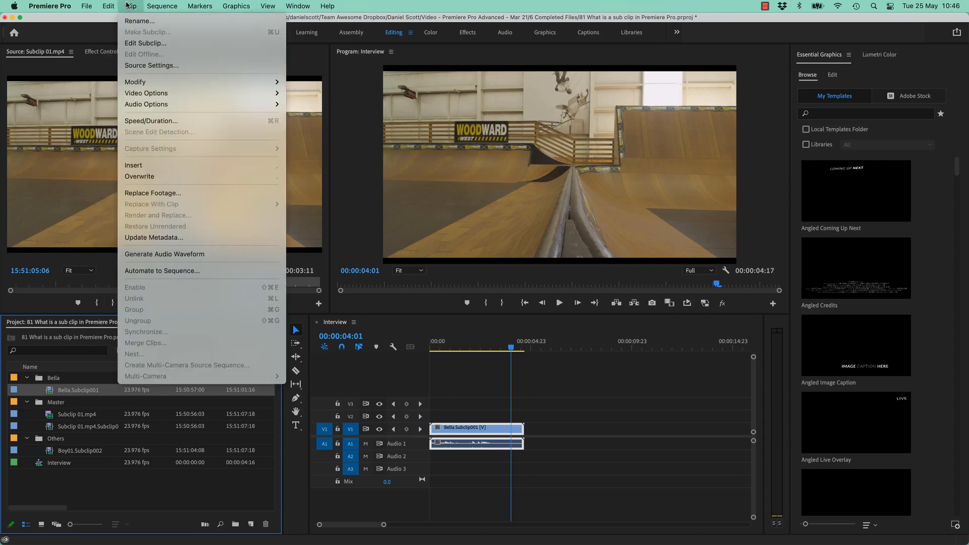
{"action": "left_click", "coordinate": [145, 43]}
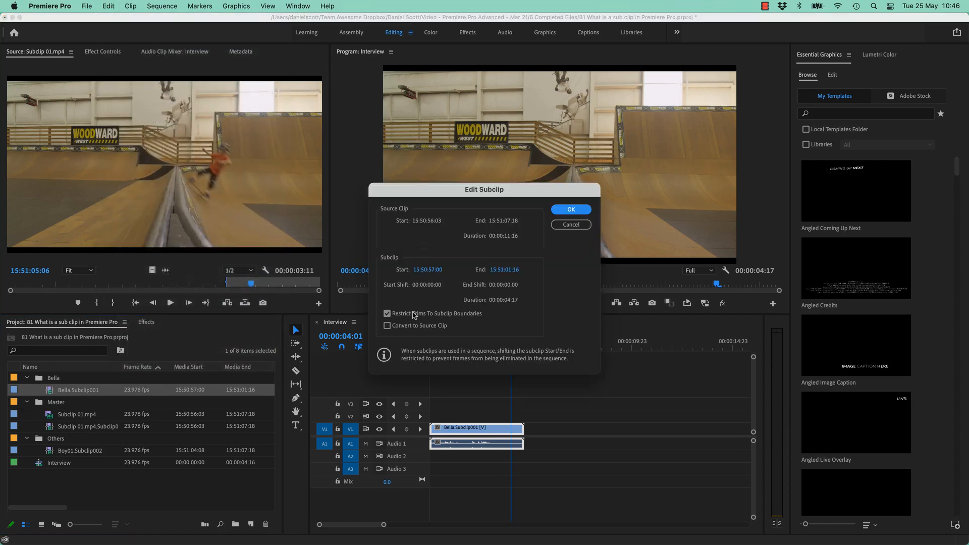
{"action": "left_click", "coordinate": [395, 315]}
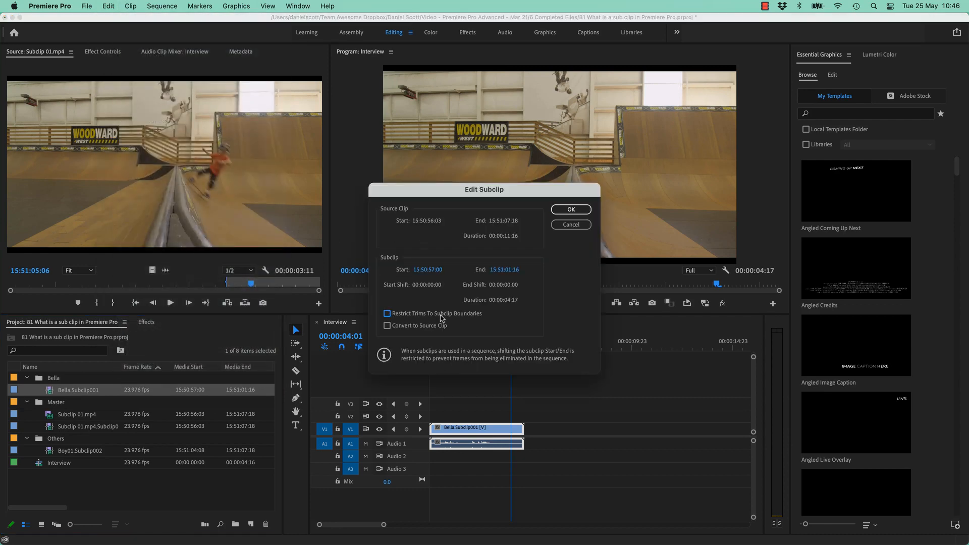
{"action": "left_click", "coordinate": [571, 209]}
Try extending the end of Bella.Subclip001 in the Interview sequence to about 7 seconds, and undo the trim
{"action": "left_click_drag", "start_coordinate": [522, 429], "coordinate": [571, 429]}
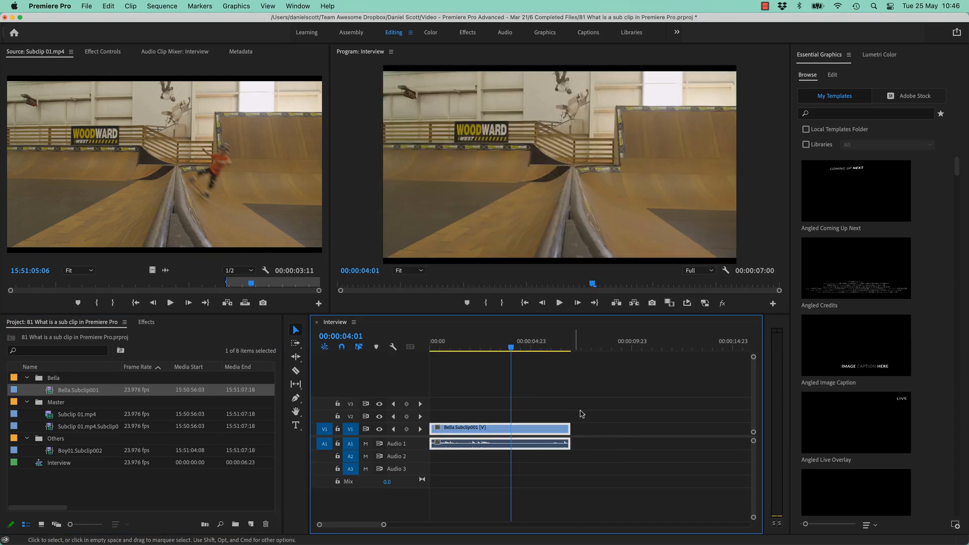
{"action": "key", "text": "super+z"}
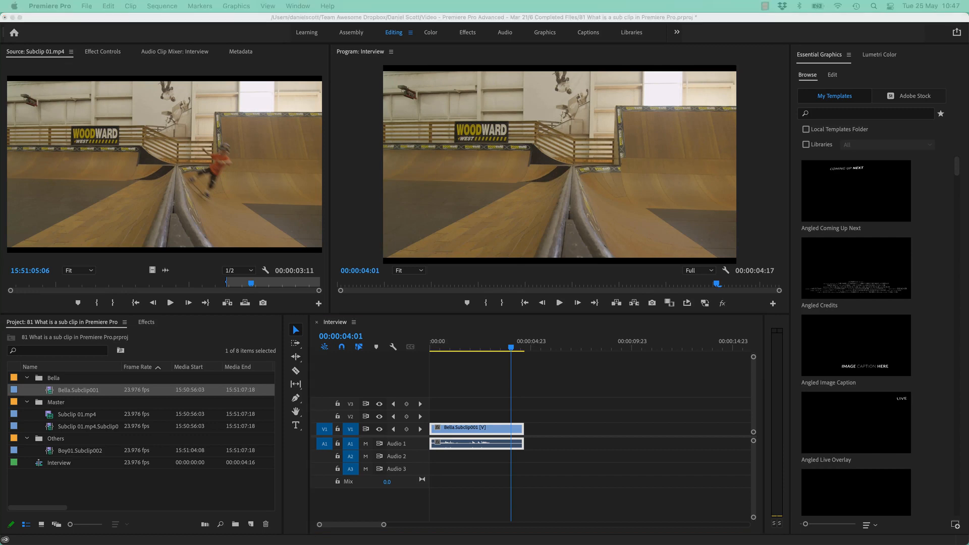
Load the R12_05 interview video file into the Source Monitor
{"action": "left_click_drag", "start_coordinate": [580, 544], "coordinate": [262, 145]}
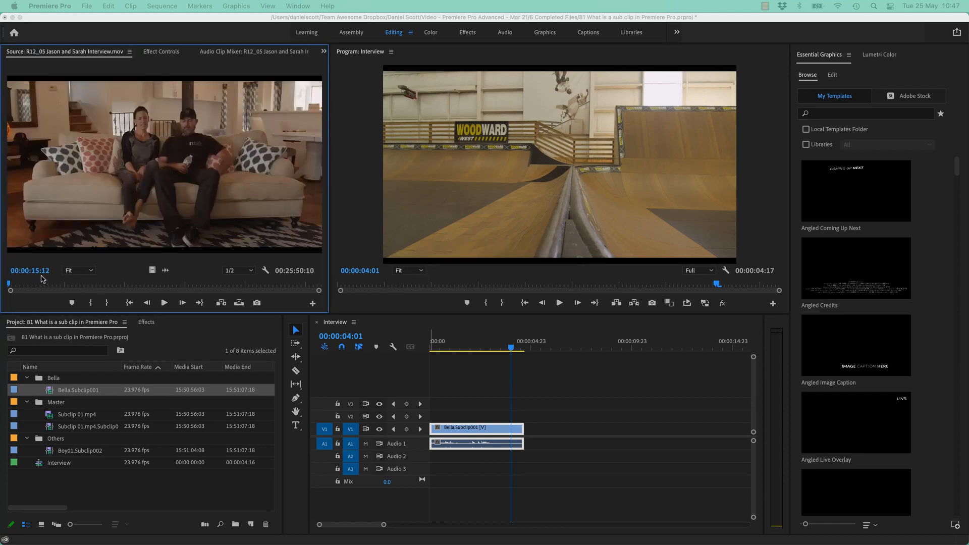
Use the audio waveform and playback to find the first interview section, and mark its In point at about 00:03:01:02
{"action": "left_click", "coordinate": [165, 270]}
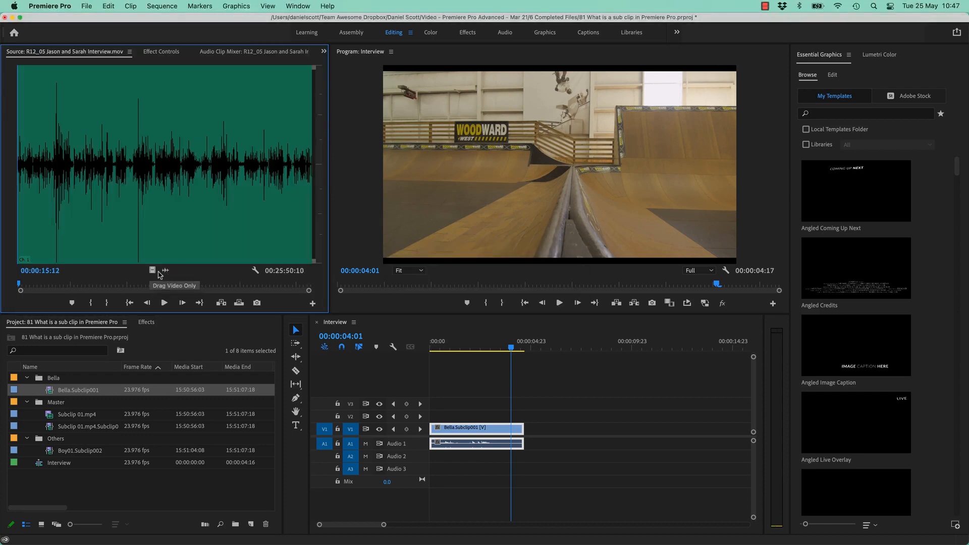
{"action": "left_click_drag", "start_coordinate": [28, 210], "coordinate": [10, 216]}
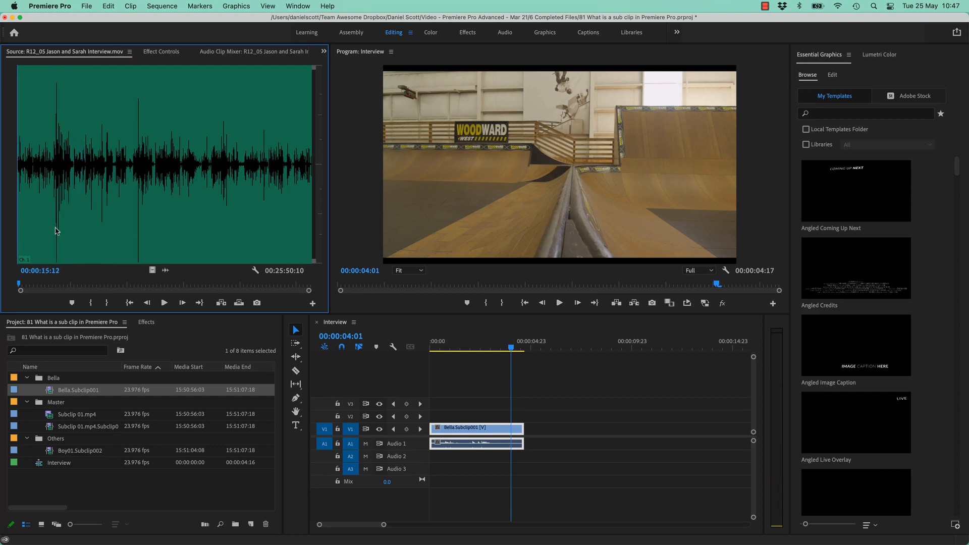
{"action": "left_click_drag", "start_coordinate": [39, 180], "coordinate": [52, 179]}
{"action": "left_click", "coordinate": [152, 270]}
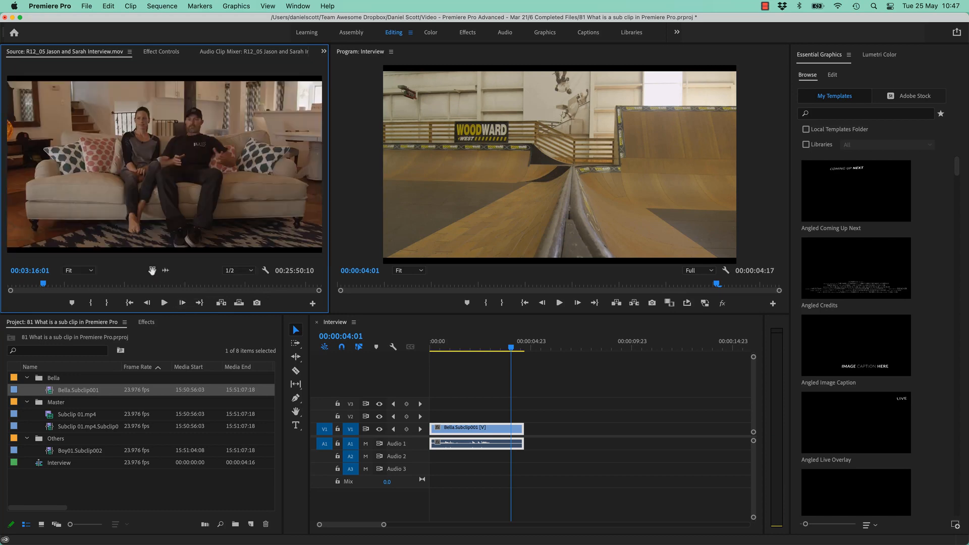
{"action": "key", "text": "space"}
{"action": "key", "text": "space"}
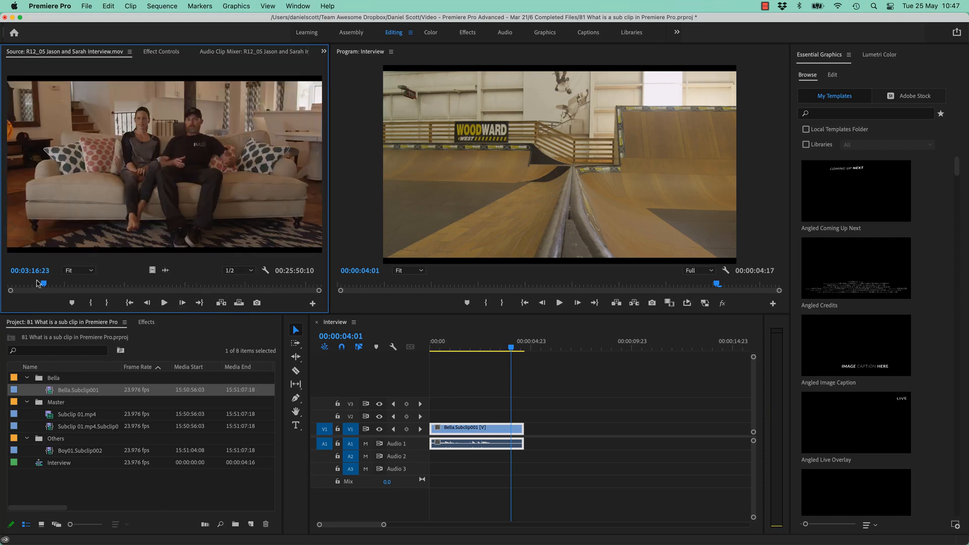
{"action": "left_click_drag", "start_coordinate": [44, 284], "coordinate": [40, 286]}
{"action": "key", "text": "i"}
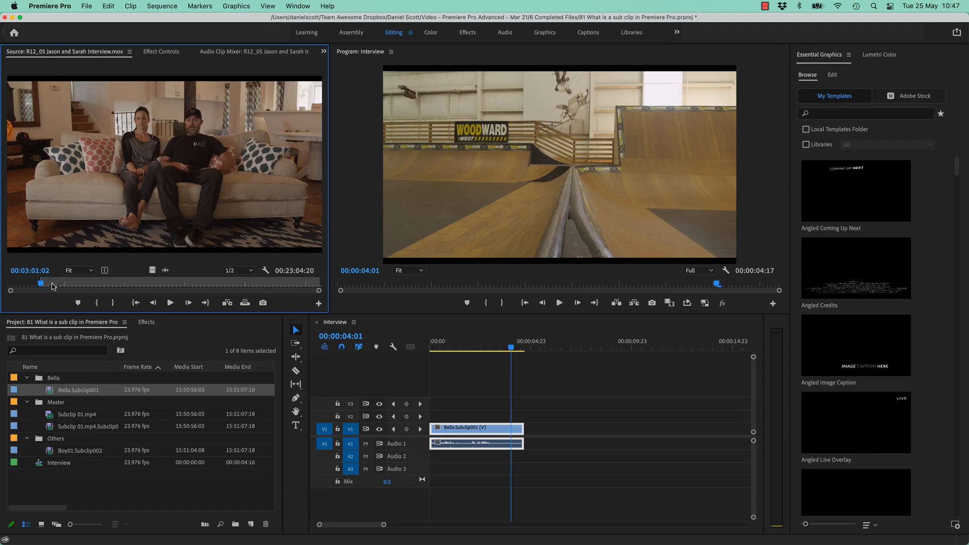
Find the end of the first interview section with the waveform and playback, and mark the Out point at about 00:04:22:20
{"action": "left_click", "coordinate": [165, 270]}
{"action": "left_click_drag", "start_coordinate": [56, 189], "coordinate": [83, 190]}
{"action": "key", "text": "equal"}
{"action": "key", "text": "equal"}
{"action": "key", "text": "equal"}
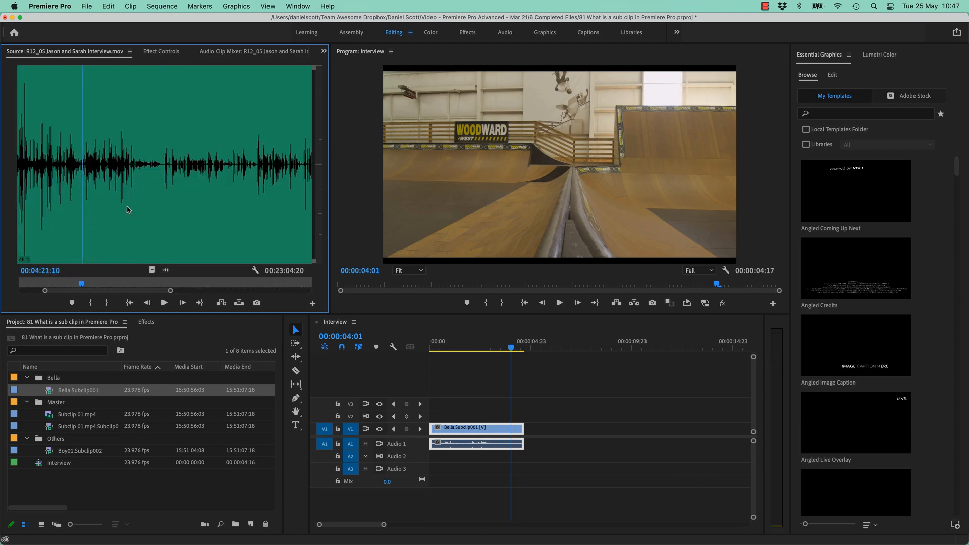
{"action": "left_click", "coordinate": [153, 268]}
{"action": "key", "text": "space"}
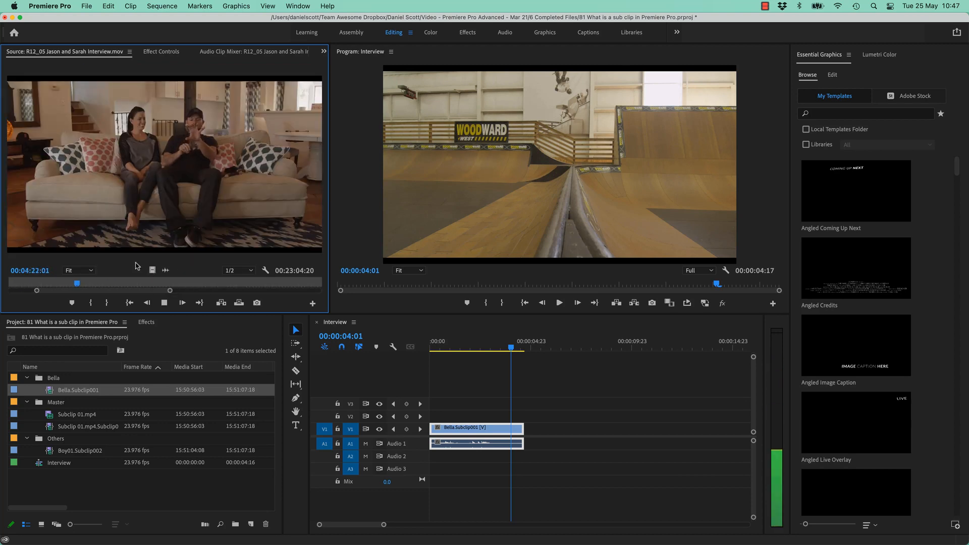
{"action": "key", "text": "space"}
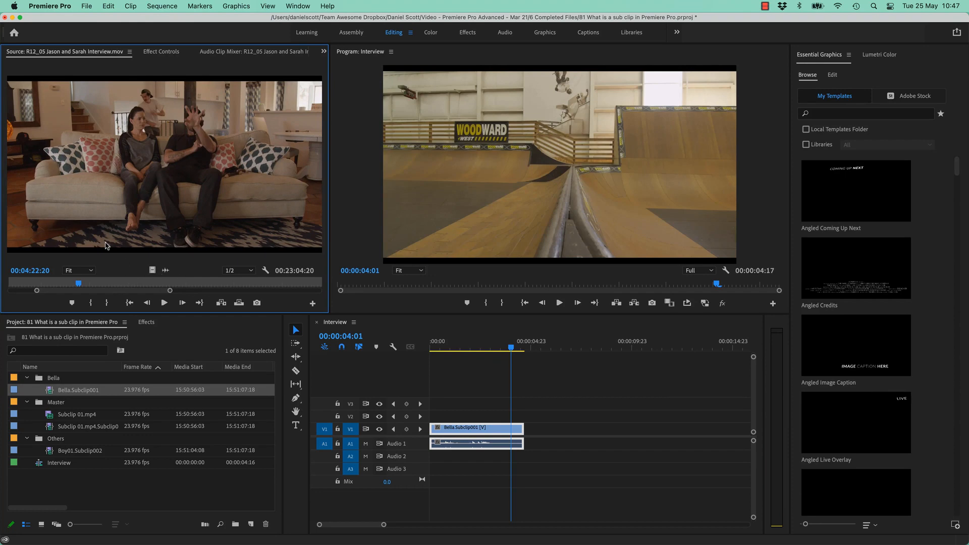
{"action": "key", "text": "i"}
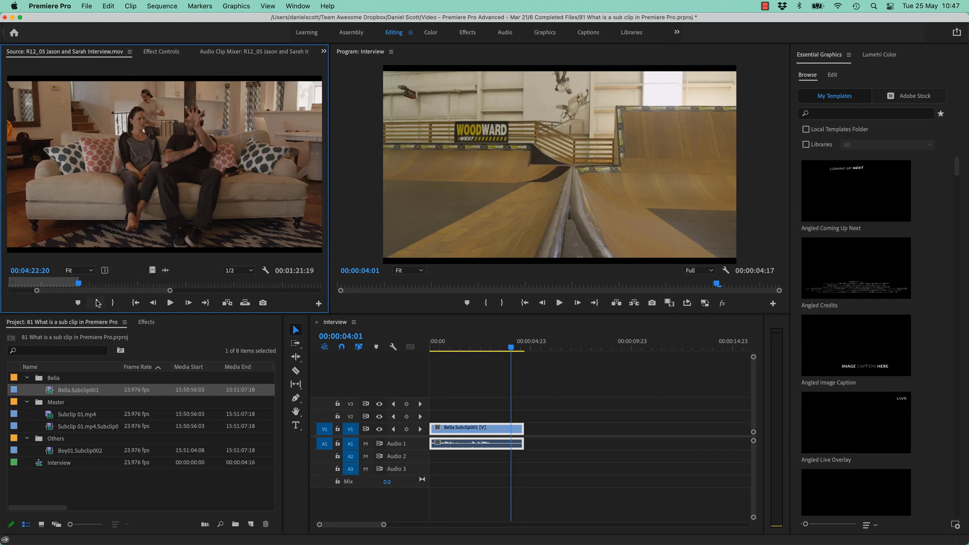
Make a subclip from the marked interview section with the default name and Restrict Trims To Subclip Boundaries turned off
{"action": "left_click", "coordinate": [130, 6]}
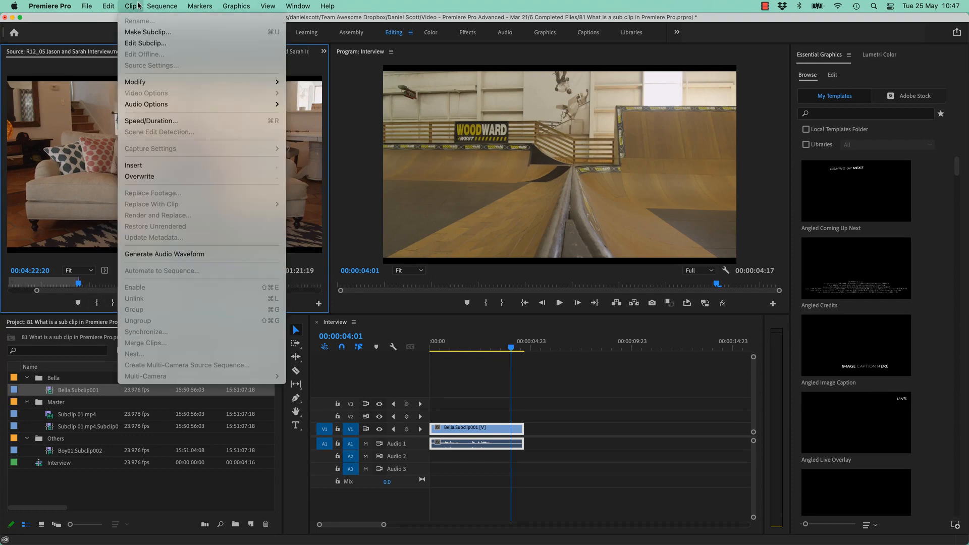
{"action": "left_click", "coordinate": [144, 33]}
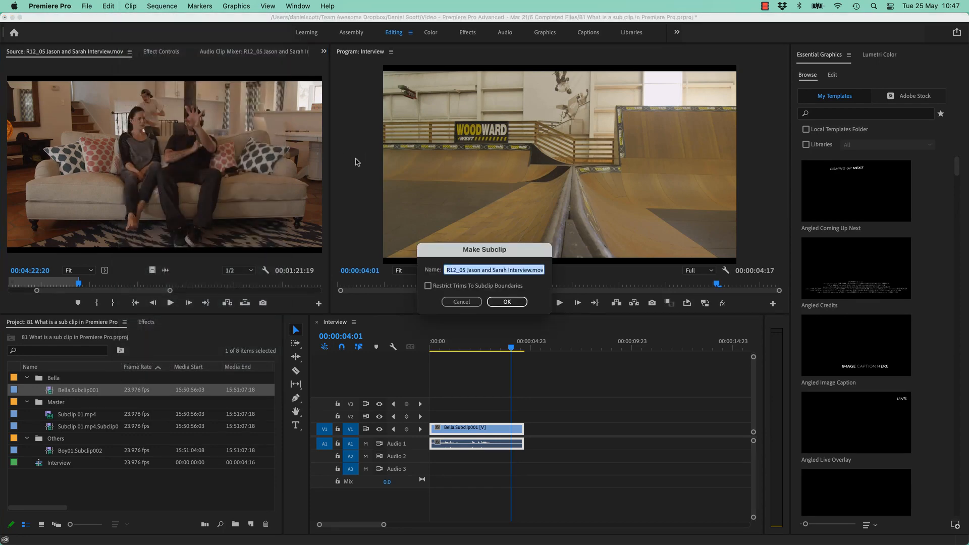
{"action": "left_click", "coordinate": [506, 300]}
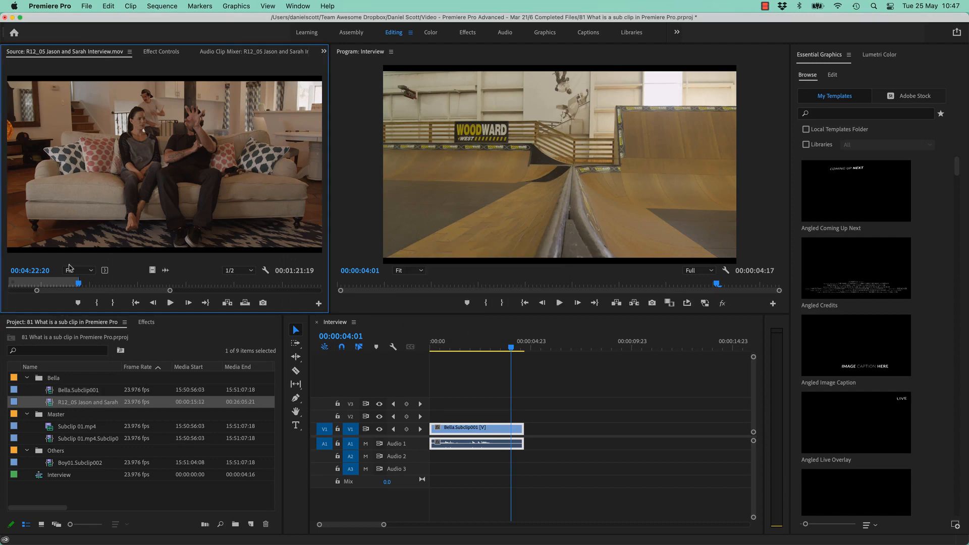
Mark a second interview section about 00:00:18:15 long in the waveform, ending at 00:04:56:06, and return to the video view
{"action": "left_click", "coordinate": [166, 270]}
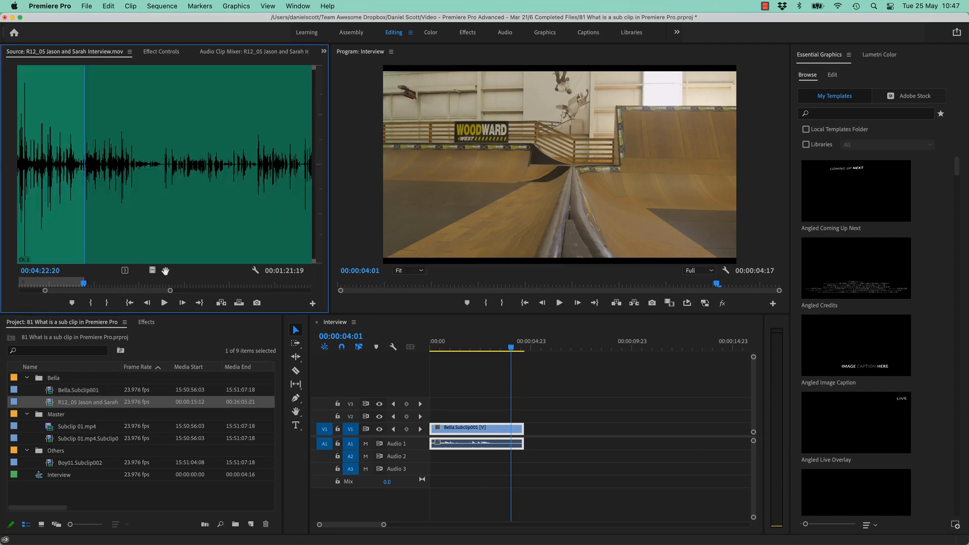
{"action": "left_click", "coordinate": [86, 189]}
{"action": "left_click_drag", "start_coordinate": [86, 190], "coordinate": [135, 181]}
{"action": "key", "text": "i"}
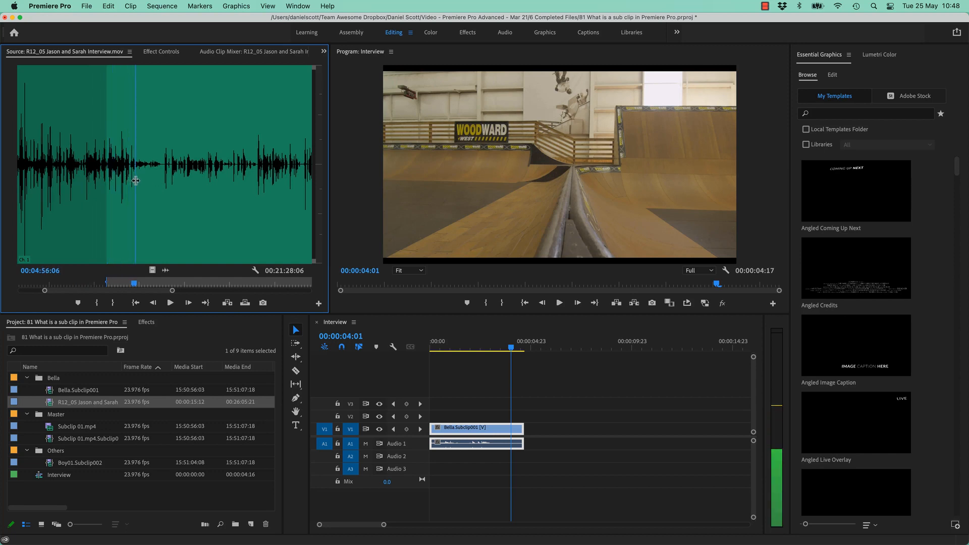
{"action": "key", "text": "o"}
{"action": "left_click", "coordinate": [152, 270]}
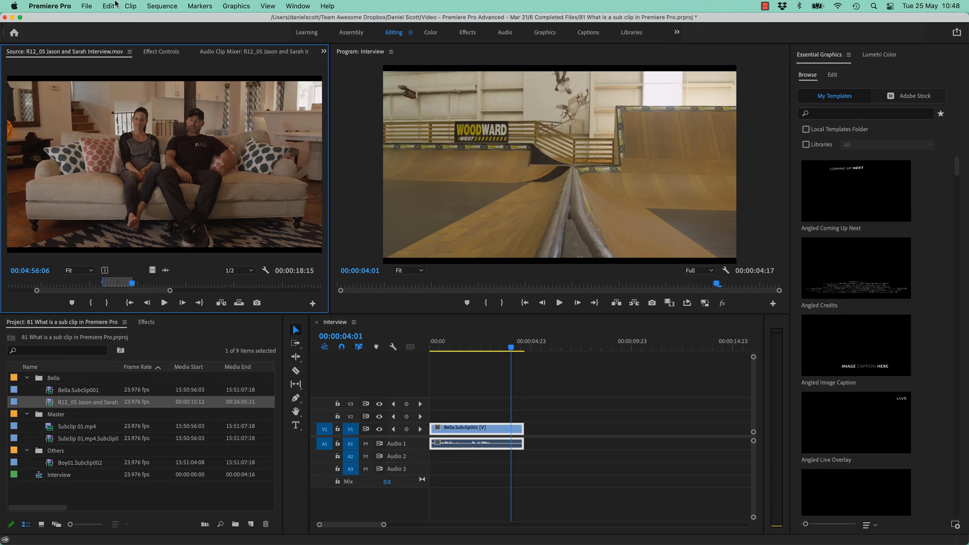
Make another subclip from the second marked interview section, keeping the suggested name
{"action": "right_click", "coordinate": [149, 158]}
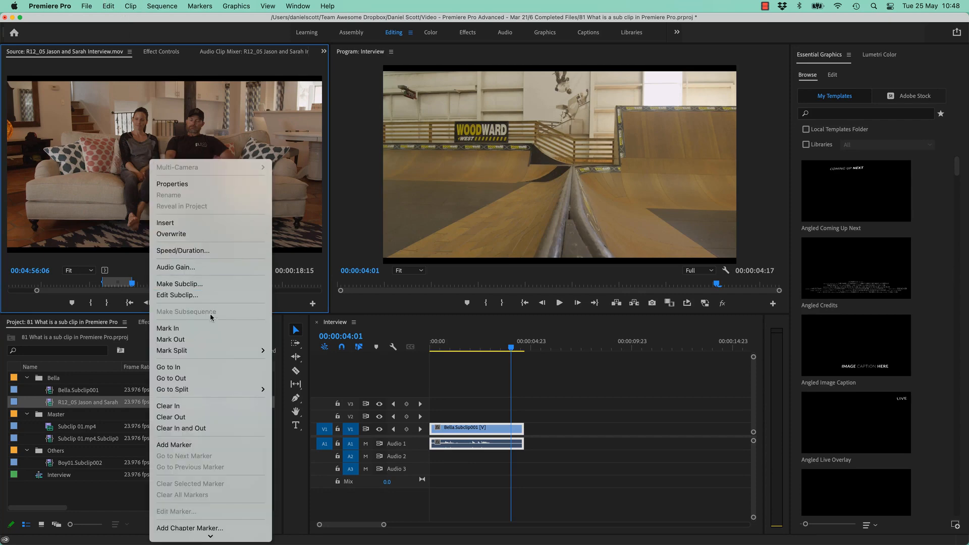
{"action": "left_click", "coordinate": [180, 283]}
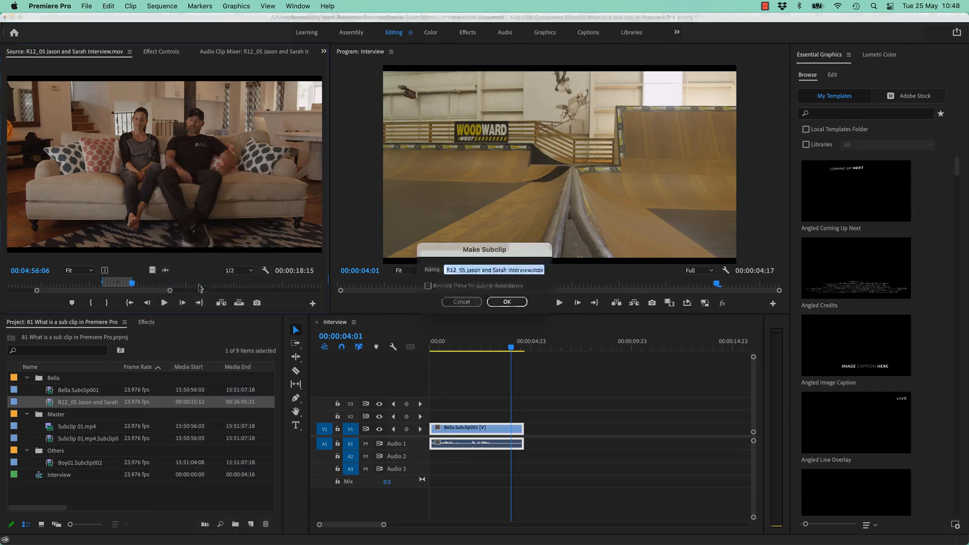
{"action": "left_click", "coordinate": [506, 302]}
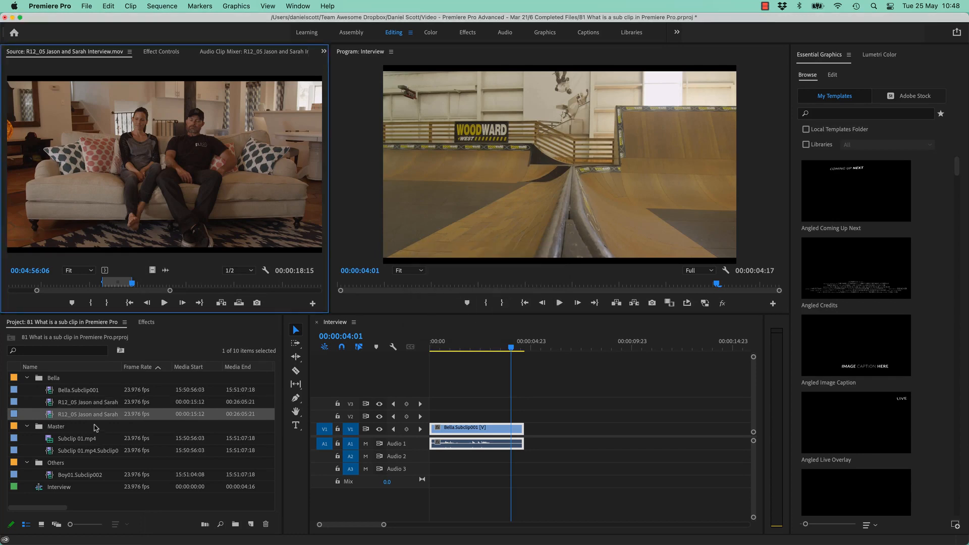
Create a bin named Interview and move it out of the Bella bin to the top level of the project
{"action": "left_click", "coordinate": [235, 523]}
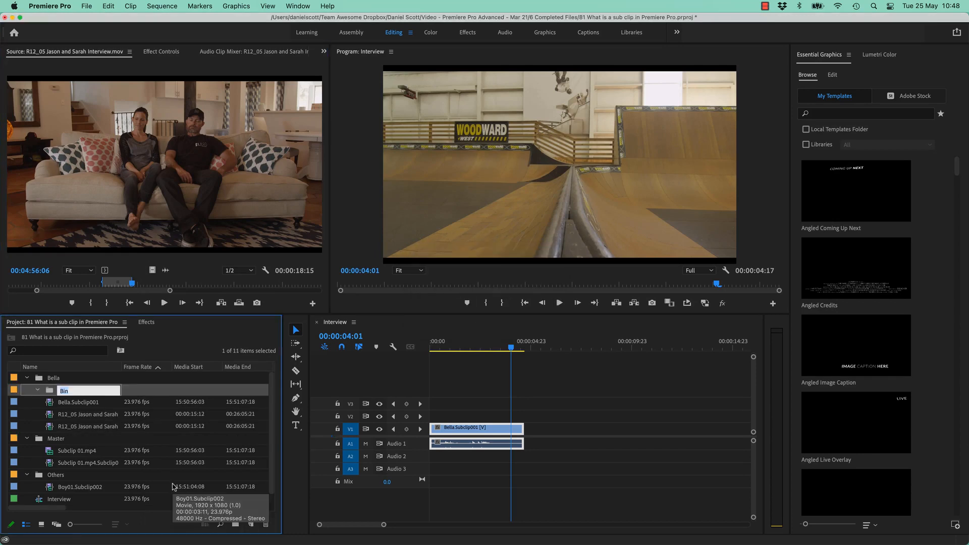
{"action": "type", "text": "Interview"}
{"action": "key", "text": "Tab"}
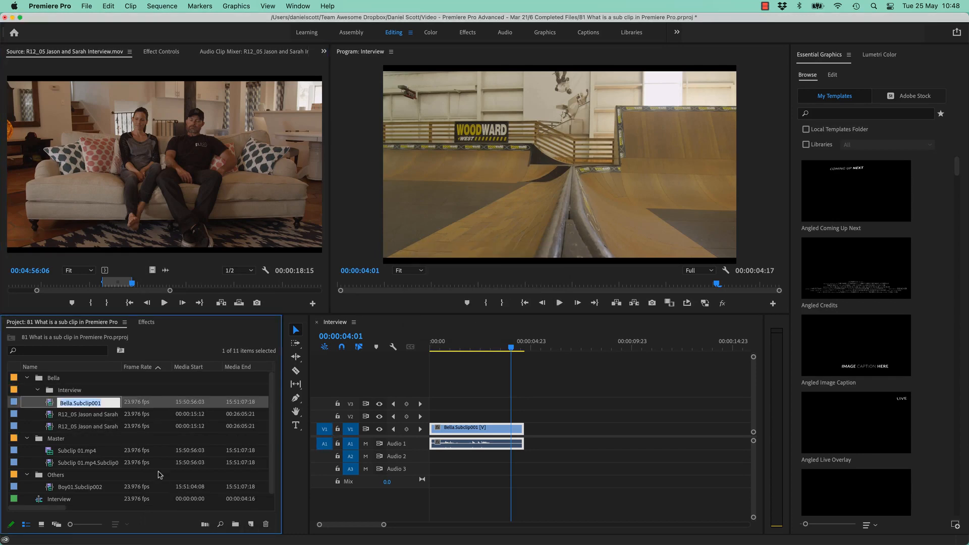
{"action": "left_click_drag", "start_coordinate": [55, 391], "coordinate": [21, 399]}
{"action": "key", "text": "super+z"}
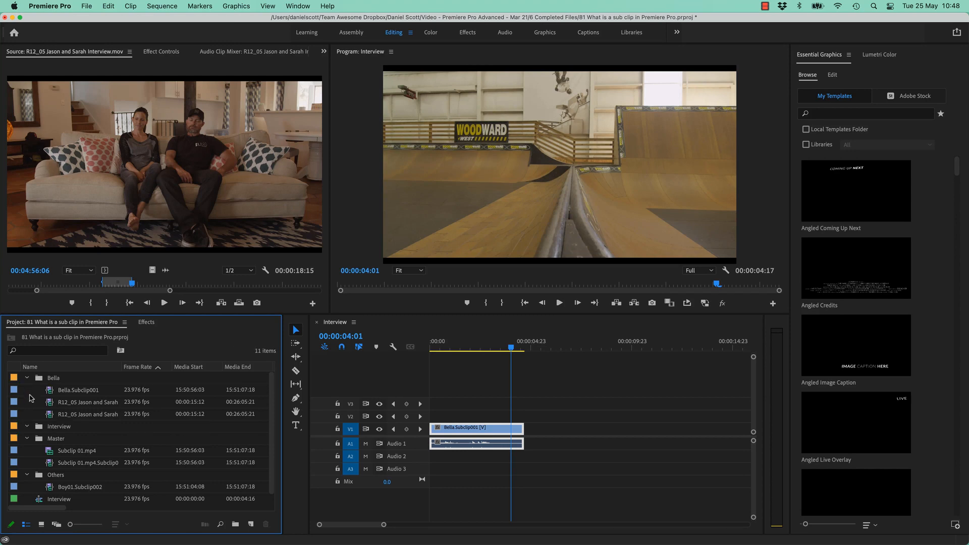
Move both R12_05 interview subclips from the Bella bin into the Interview bin
{"action": "left_click", "coordinate": [80, 403]}
{"action": "left_click", "coordinate": [81, 412], "text": "shift"}
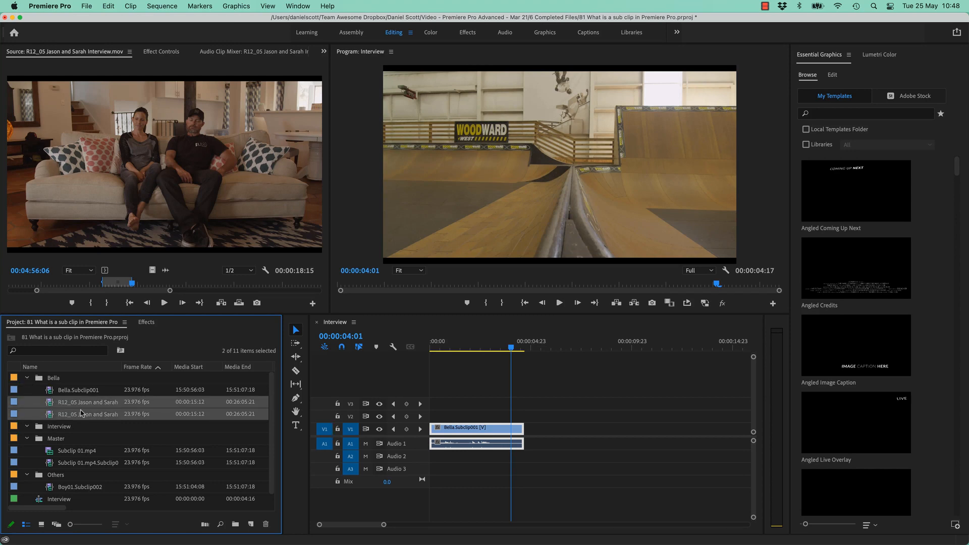
{"action": "left_click_drag", "start_coordinate": [82, 411], "coordinate": [59, 426]}
{"action": "left_click", "coordinate": [27, 377]}
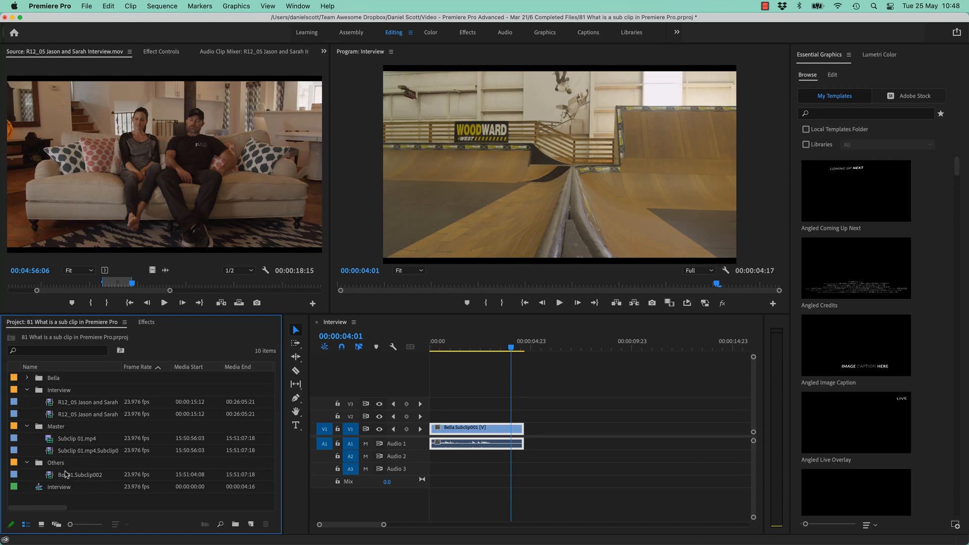
{"action": "left_click", "coordinate": [27, 378]}
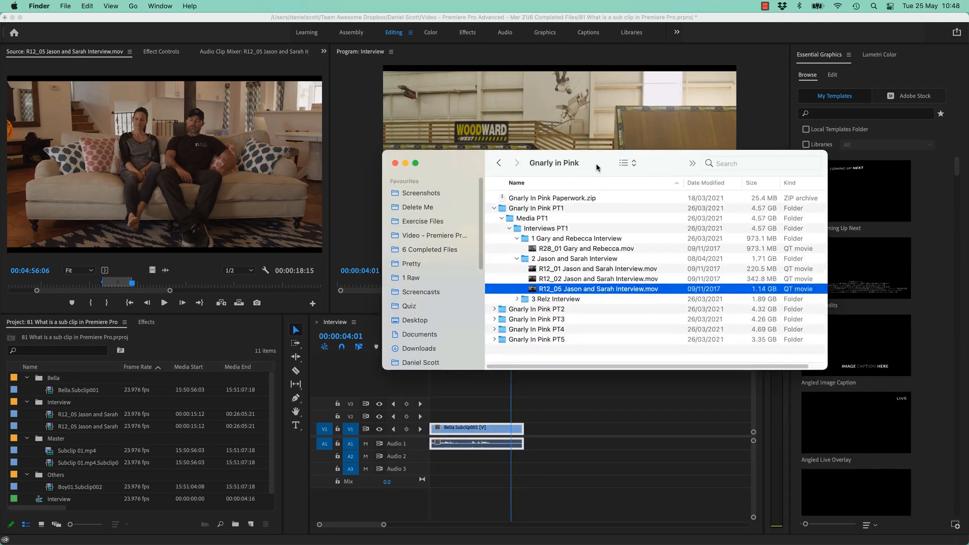
Import the R12_05 interview video file from Finder into the Master bin, and move the Subclip 01.mp4 subclip from Master to Bella
{"action": "left_click_drag", "start_coordinate": [599, 292], "coordinate": [175, 204]}
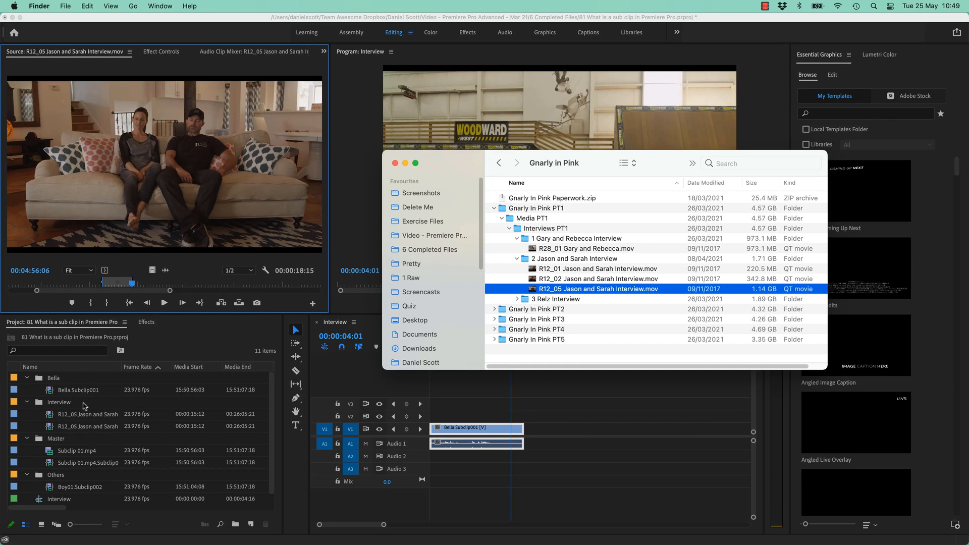
{"action": "left_click_drag", "start_coordinate": [534, 291], "coordinate": [195, 454]}
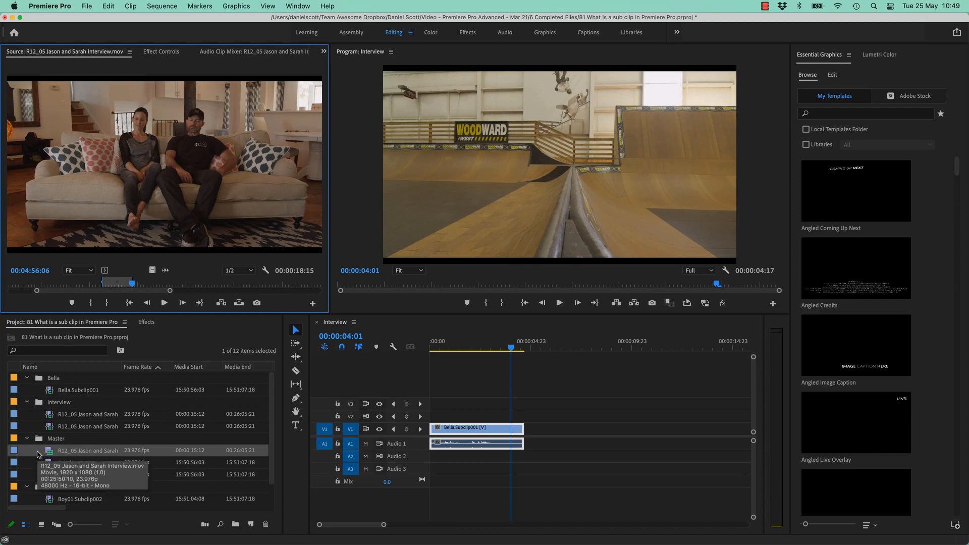
{"action": "left_click", "coordinate": [76, 475]}
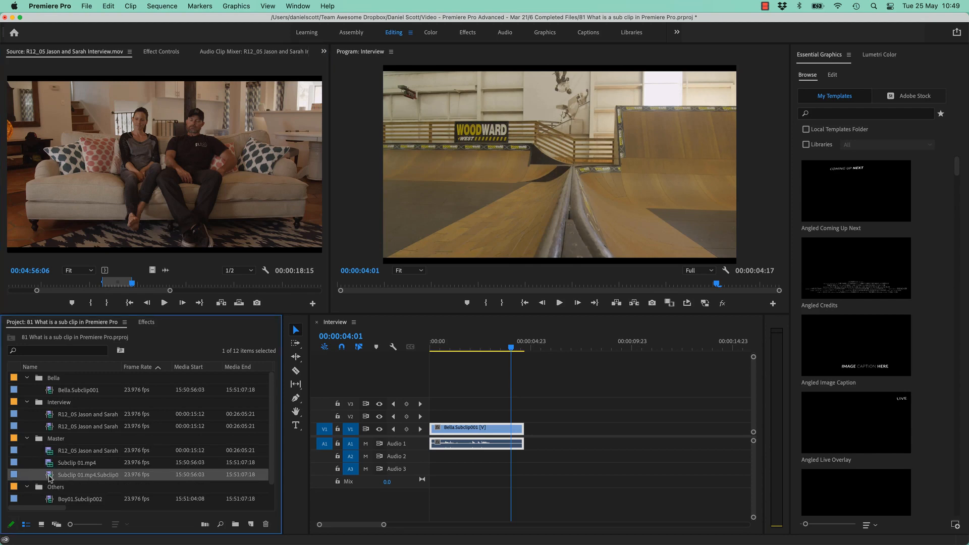
{"action": "left_click_drag", "start_coordinate": [143, 464], "coordinate": [53, 380]}
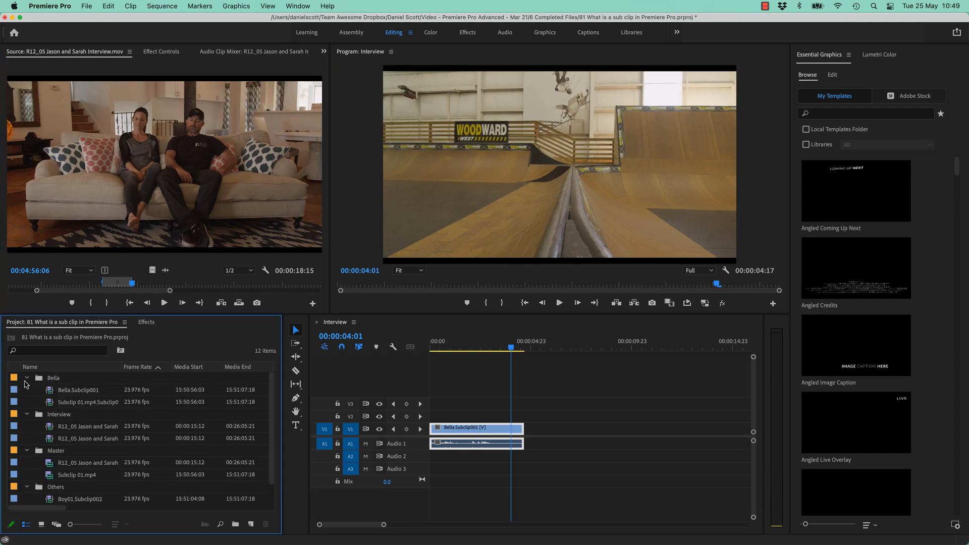
Collapse the Bella, Interview, Master and Others bins in the project
{"action": "left_click", "coordinate": [26, 377]}
{"action": "left_click", "coordinate": [27, 390]}
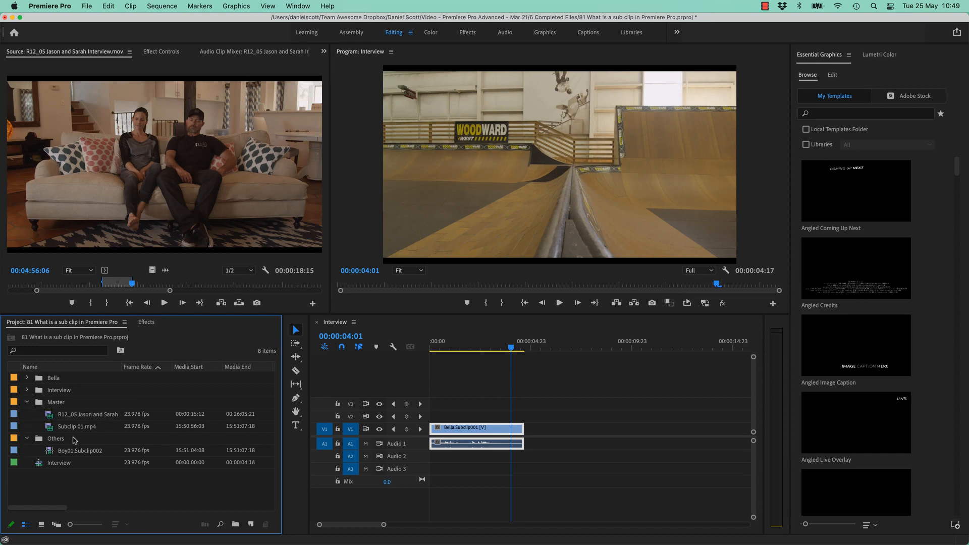
{"action": "left_click", "coordinate": [26, 402]}
{"action": "left_click", "coordinate": [27, 414]}
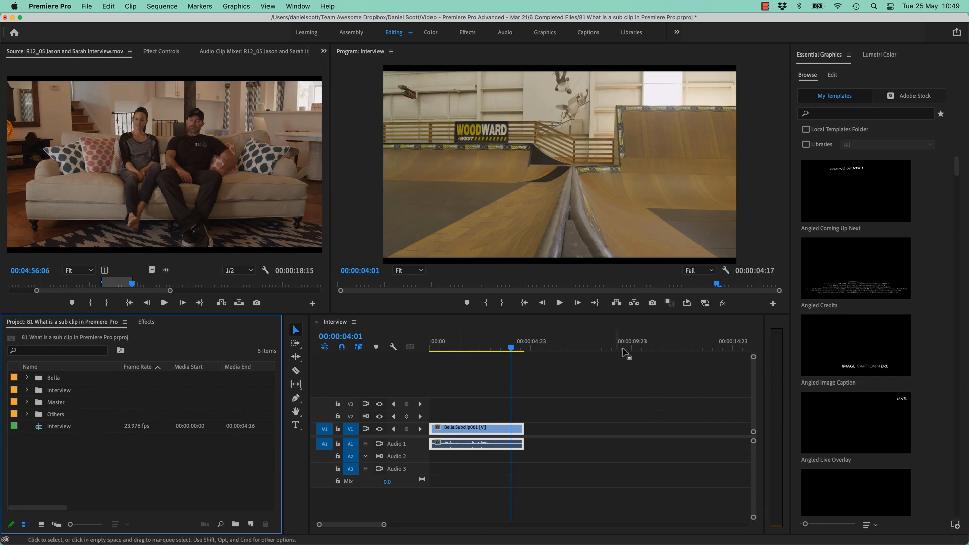